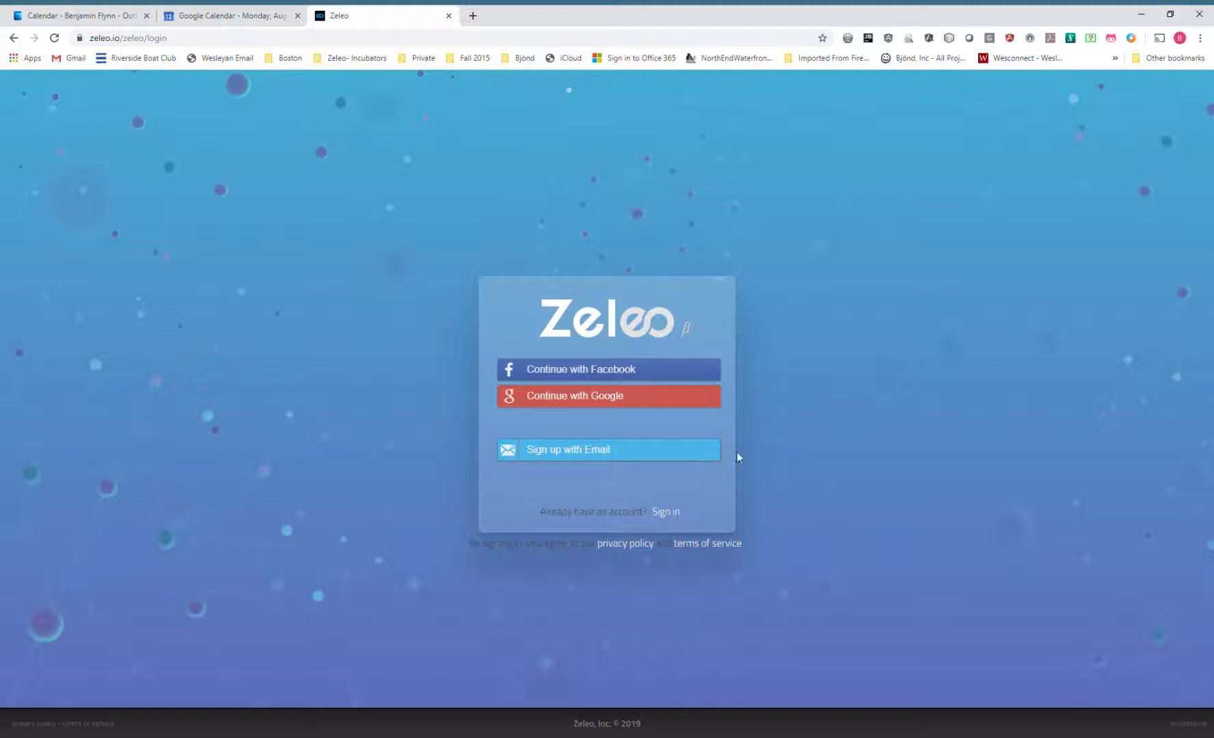
# Sign in to Zeleo with the existing account and open the team management window.
pyautogui.click(664, 513)
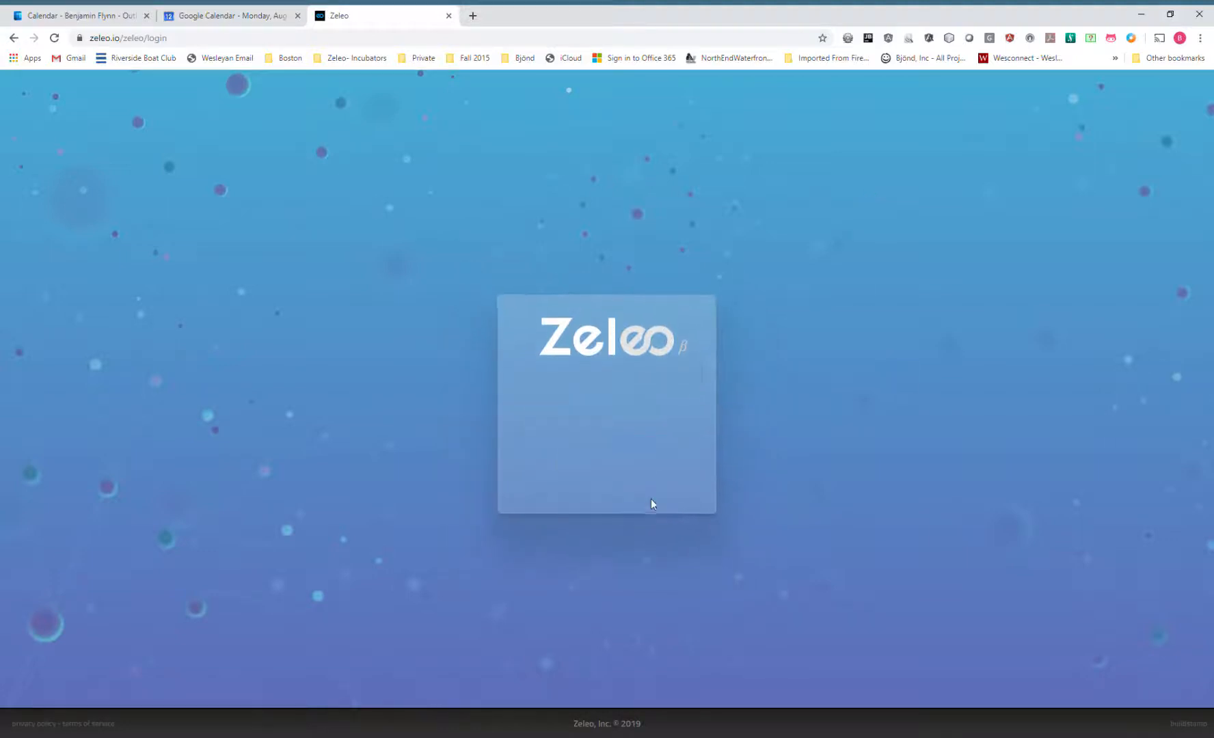
pyautogui.click(605, 477)
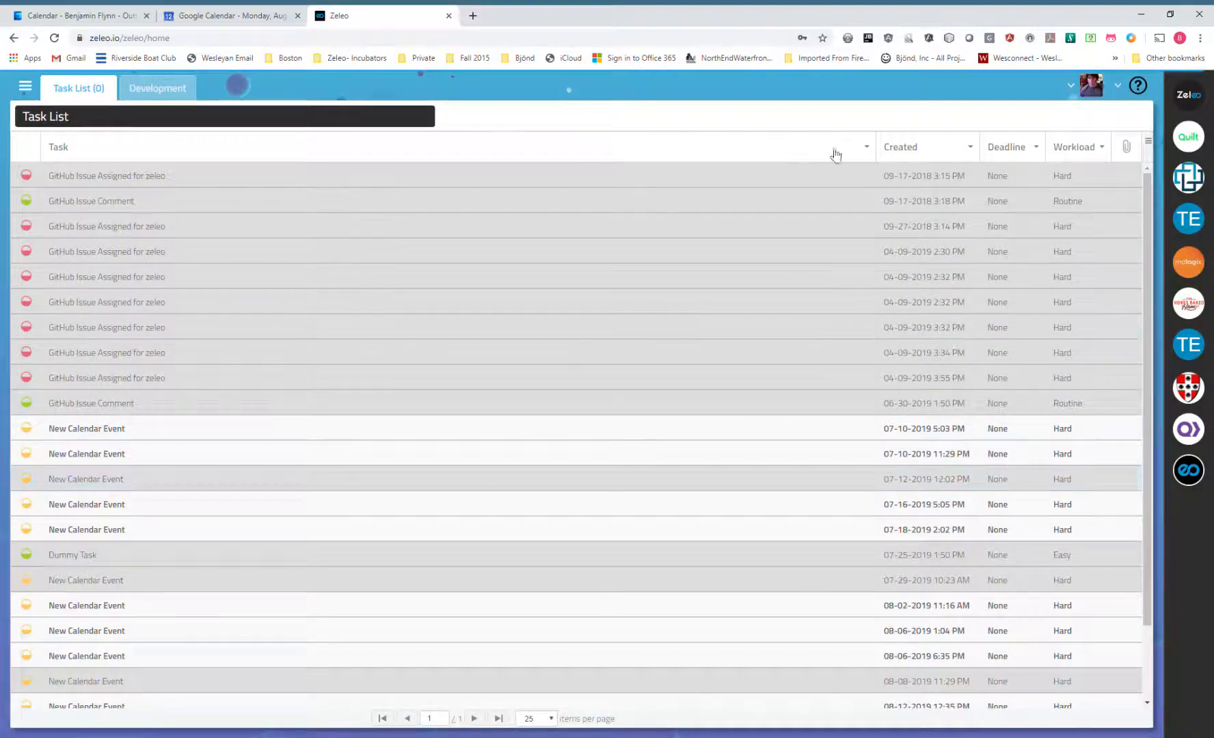
pyautogui.click(1069, 87)
pyautogui.click(1080, 148)
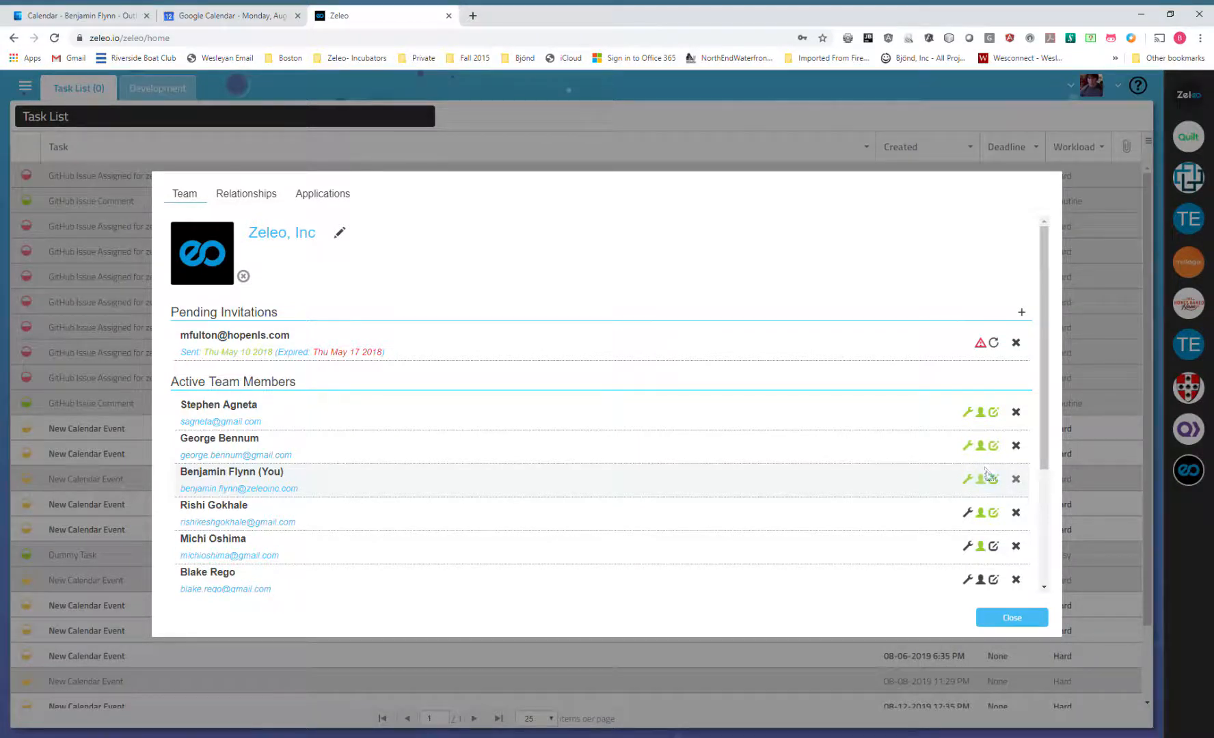
# Revoke the Creator role from your own team member entry and grant it again.
pyautogui.click(996, 481)
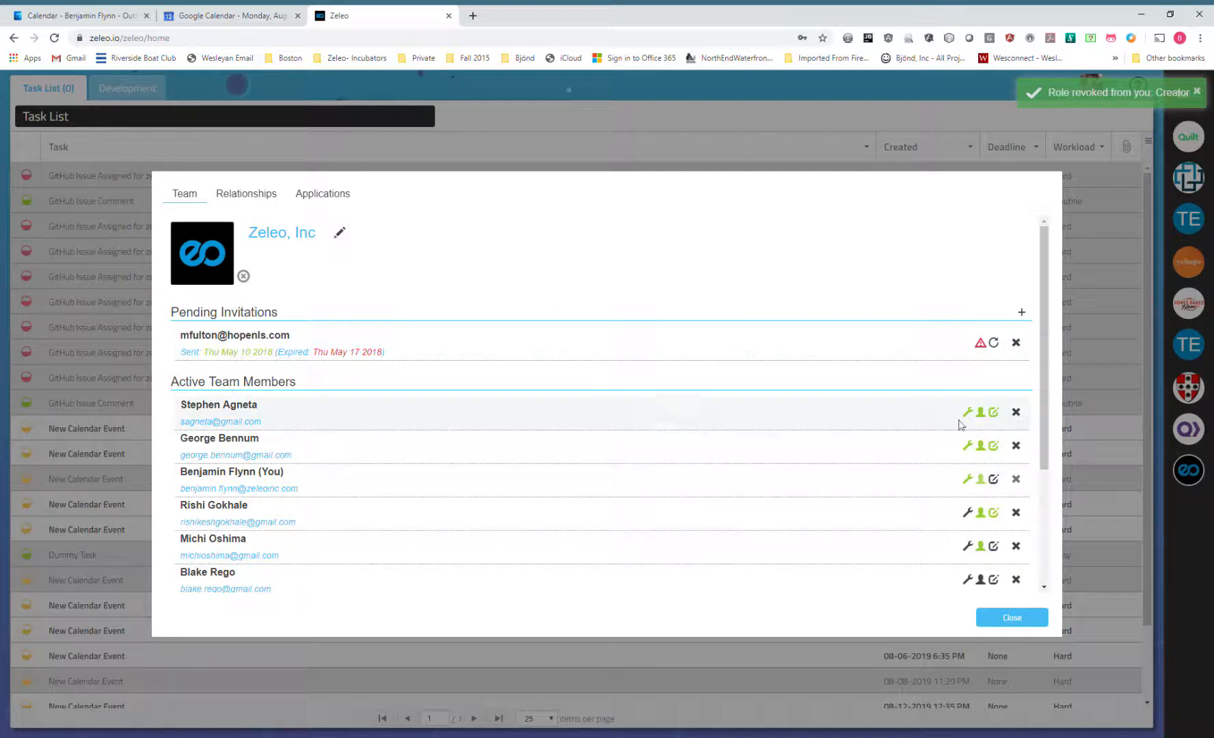
pyautogui.click(995, 479)
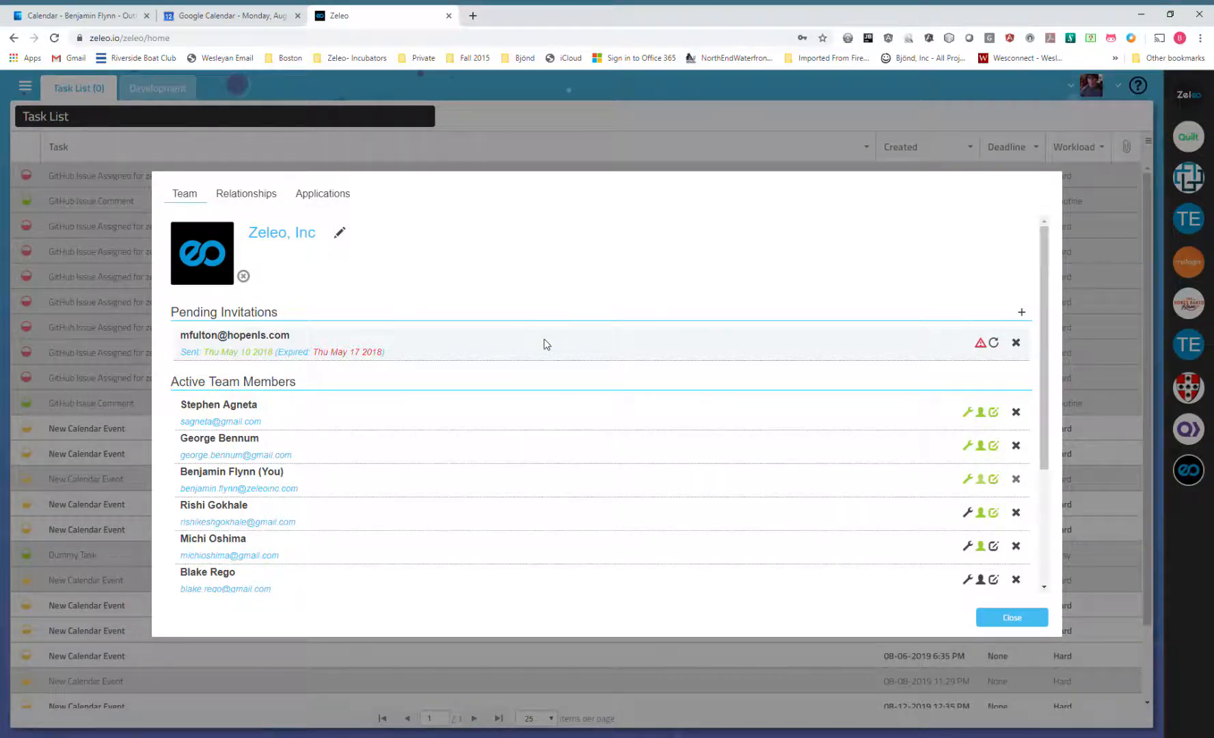
# Review the team's installed and available applications and close the team management window.
pyautogui.click(329, 197)
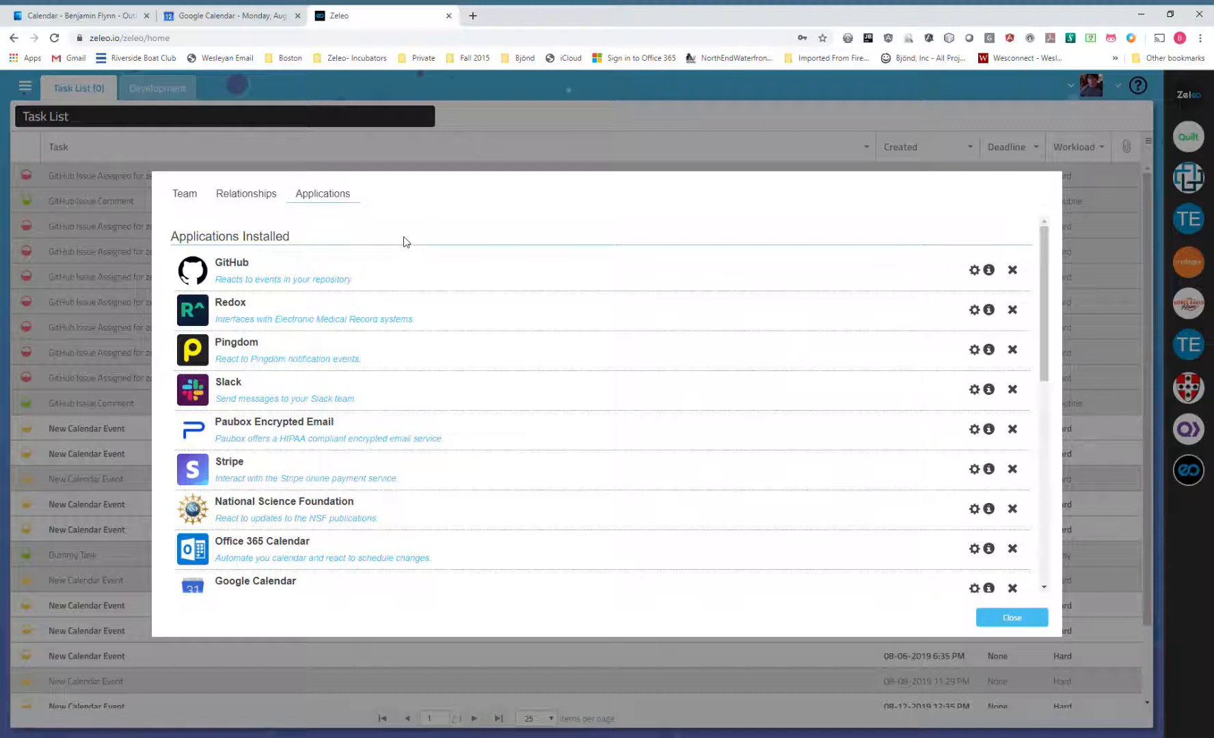
pyautogui.scroll(-2, 418, 434)
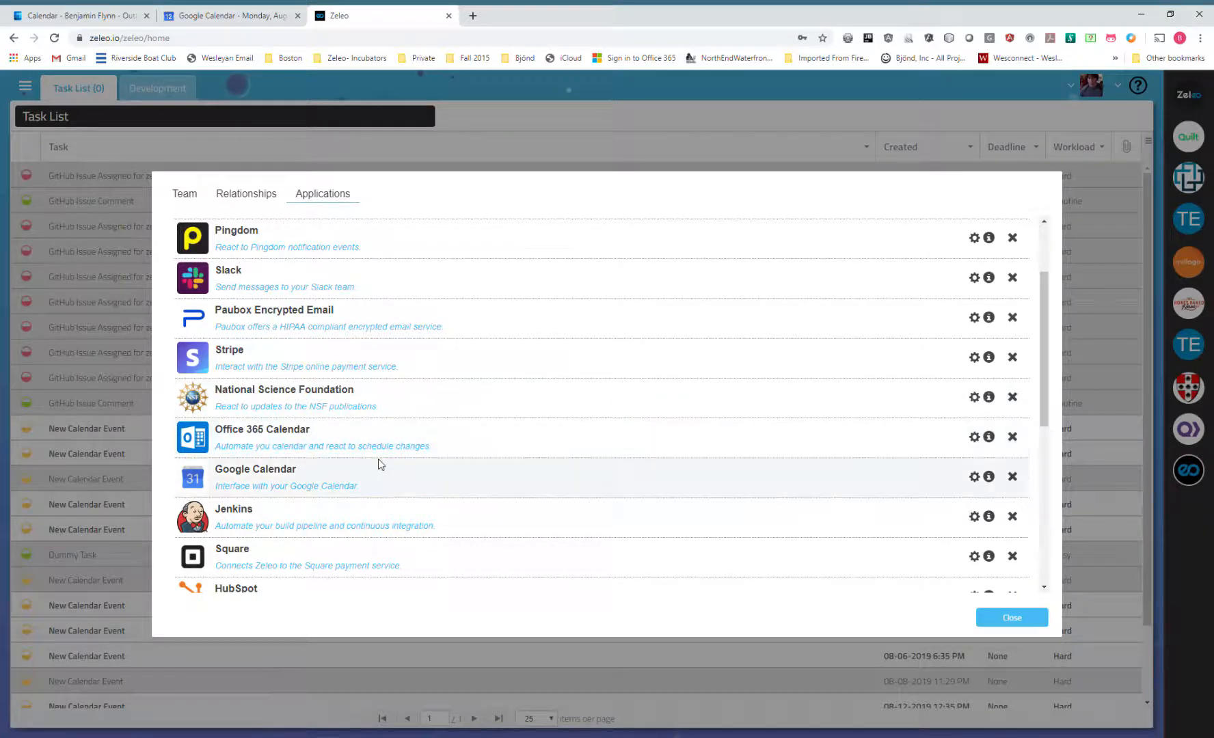
pyautogui.scroll(-5, 403, 447)
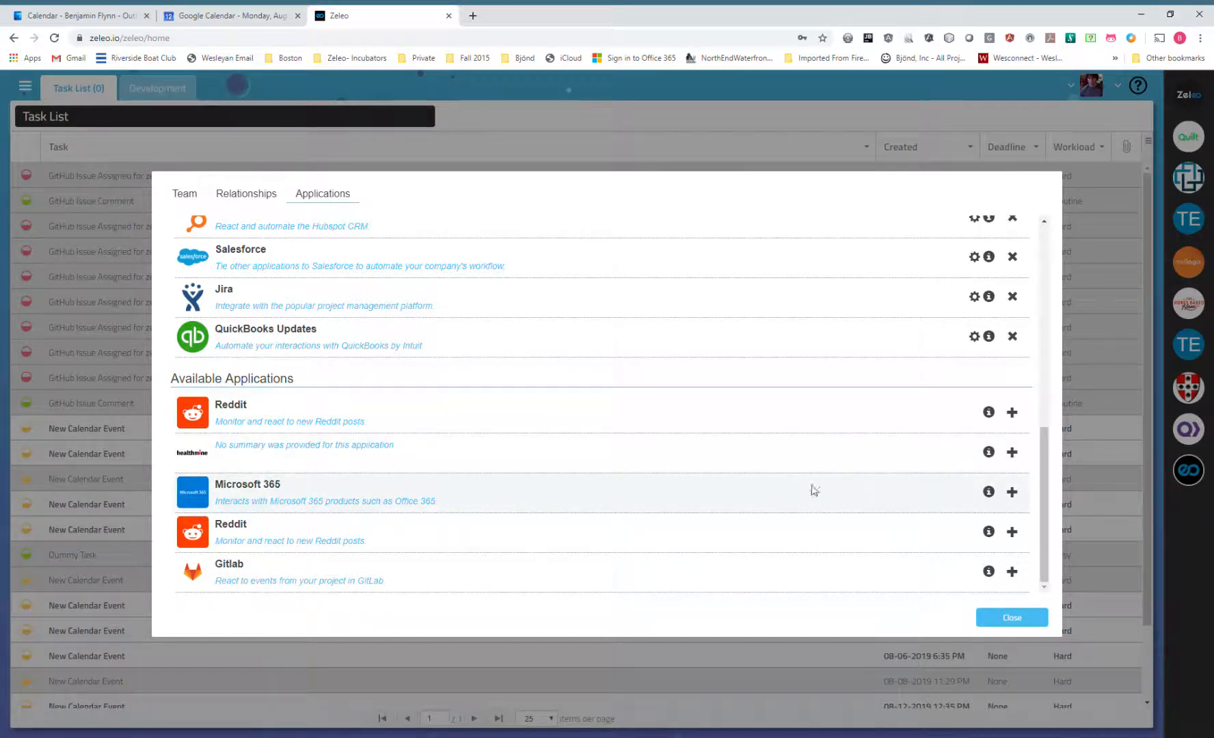
pyautogui.scroll(5, 636, 477)
pyautogui.scroll(3, 450, 385)
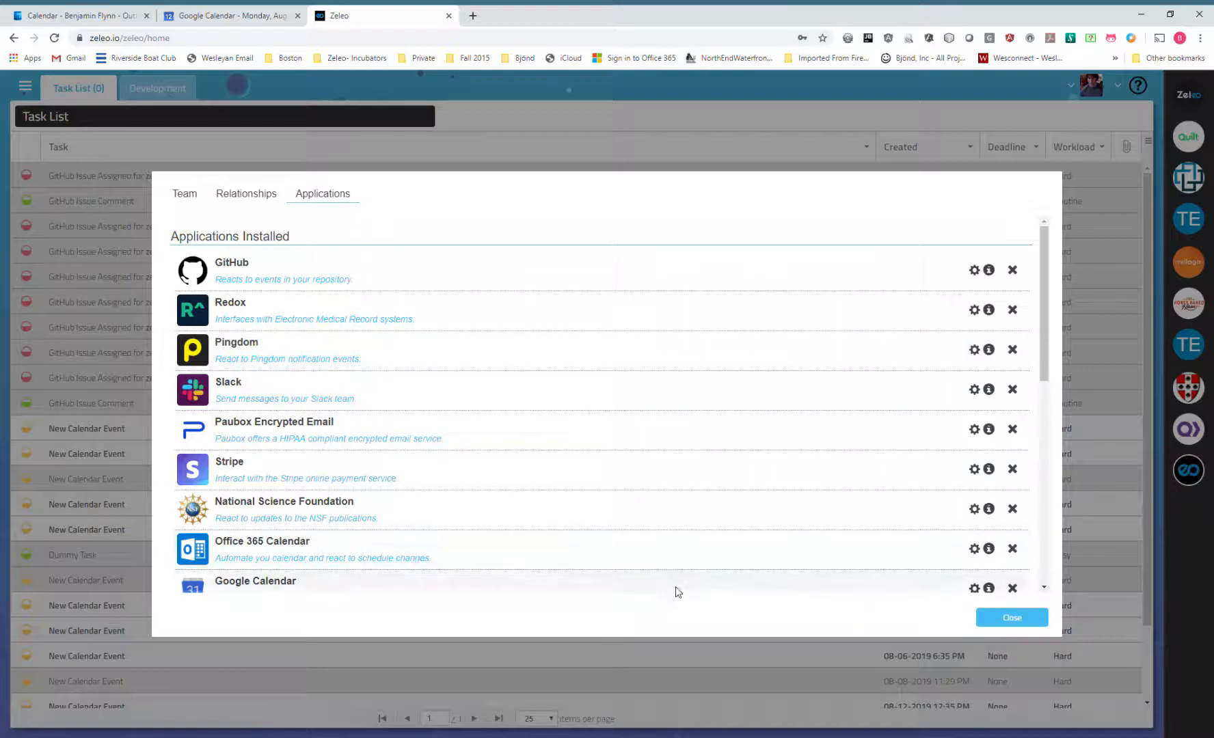
pyautogui.click(1009, 617)
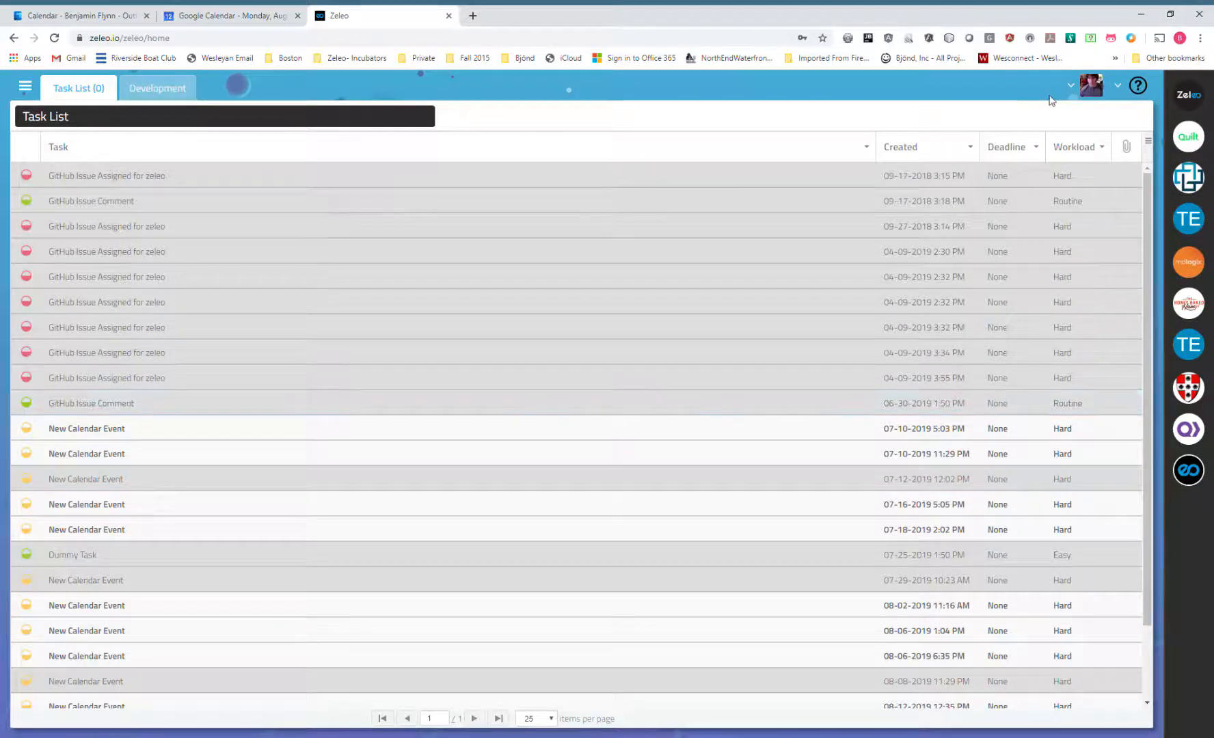
# Open your own profile's application settings at the Office 365 Calendar and Google Calendar sections.
pyautogui.click(1071, 84)
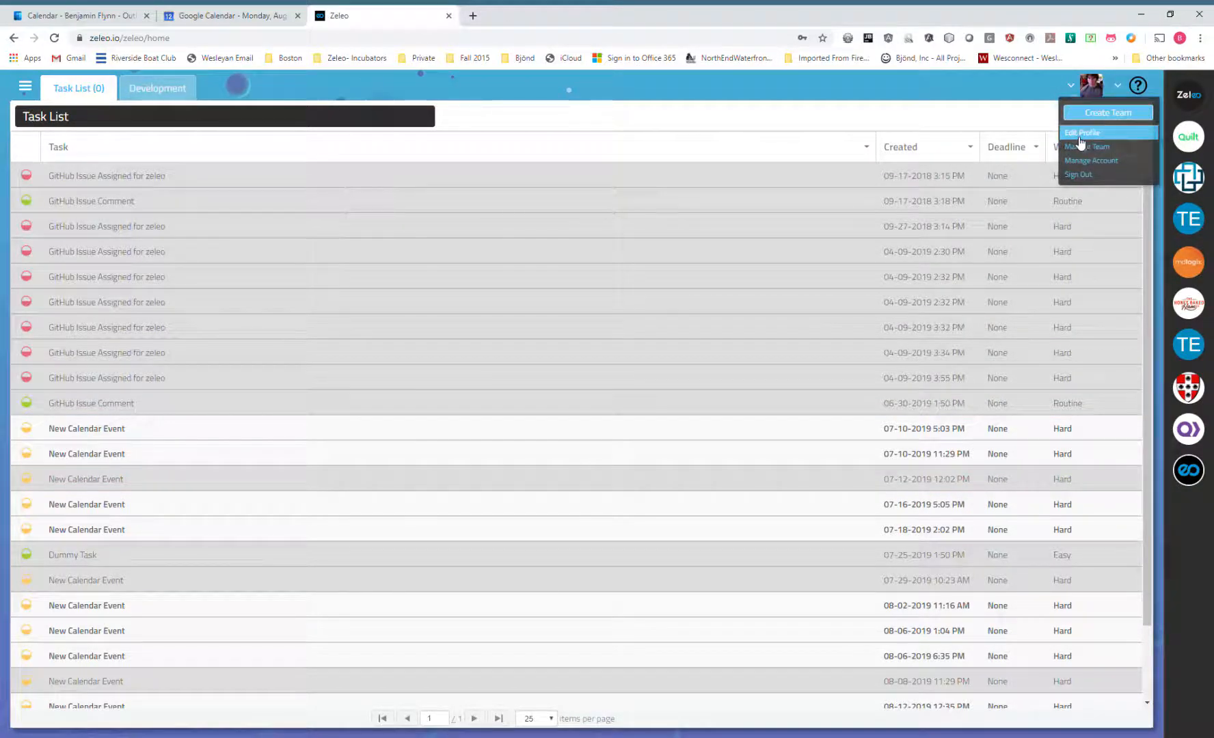
pyautogui.click(1079, 135)
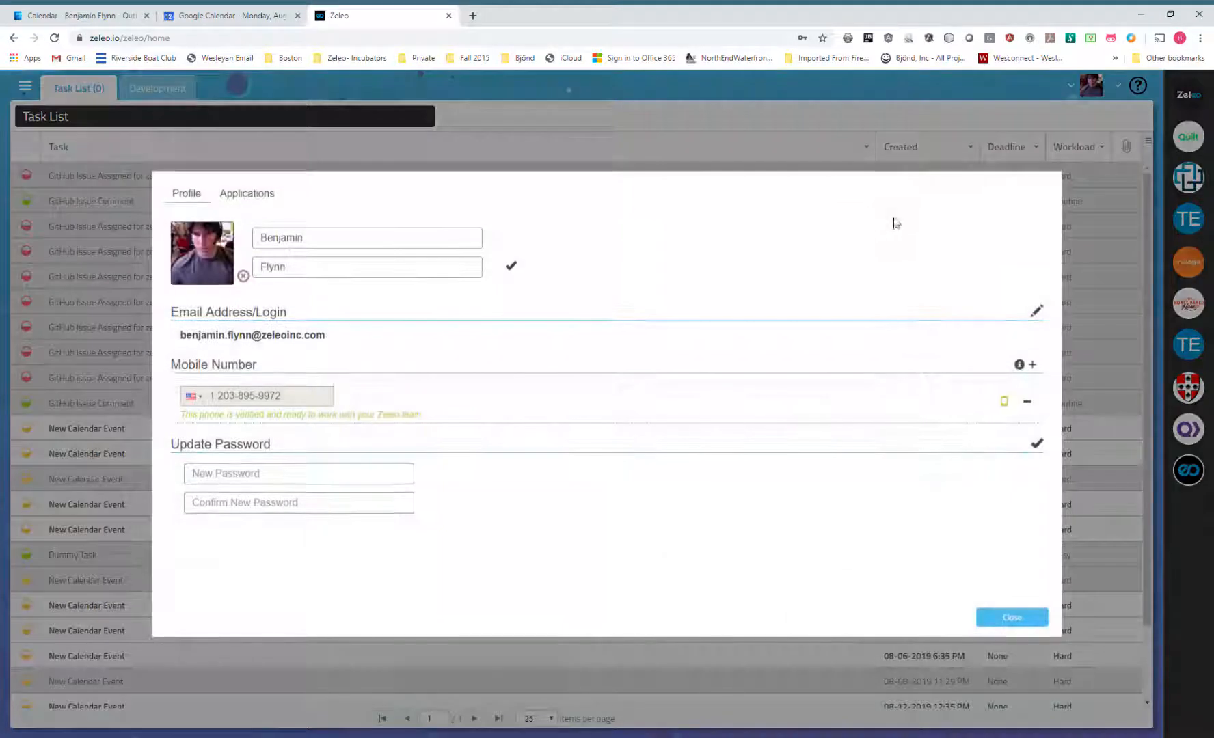
pyautogui.click(266, 196)
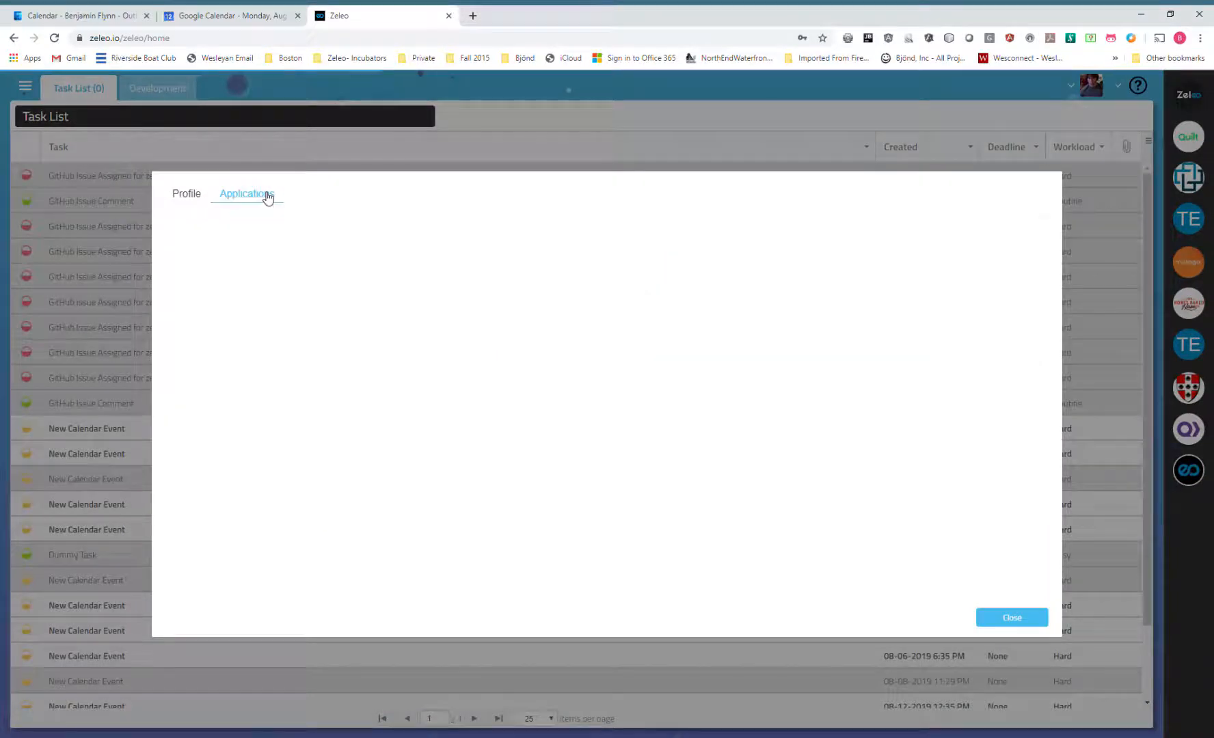
pyautogui.scroll(-10, 372, 322)
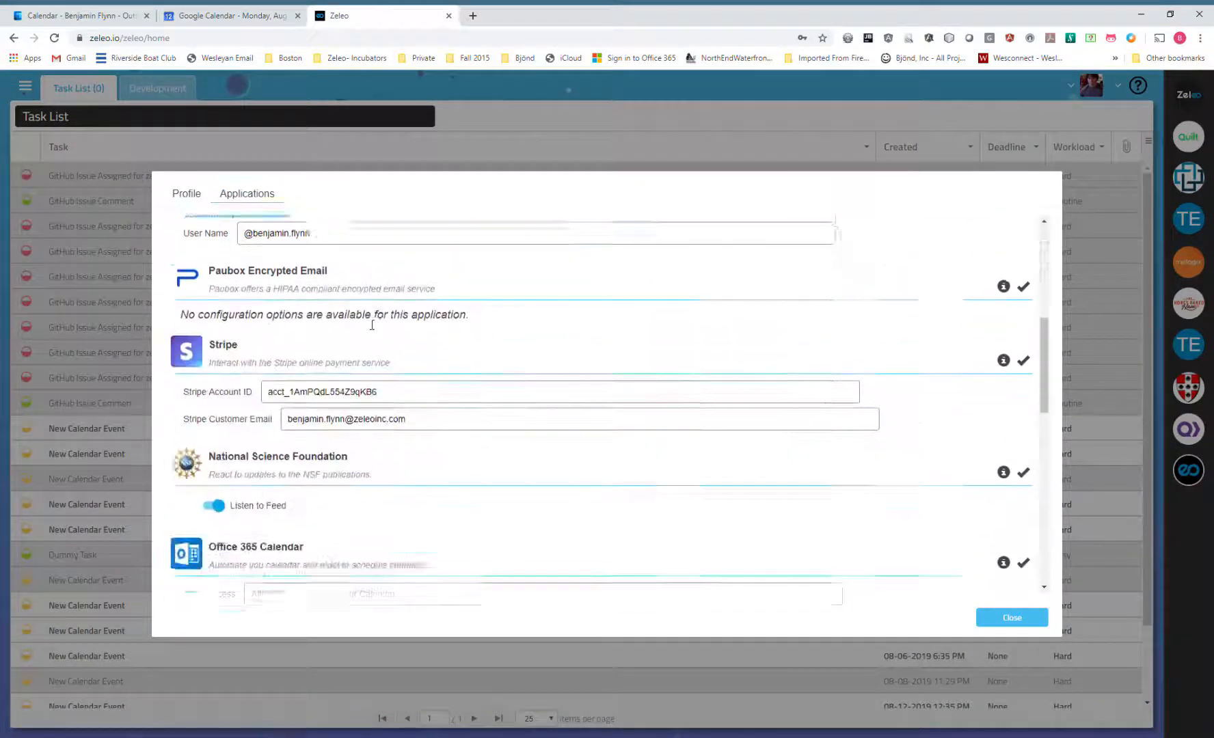
pyautogui.scroll(-3, 372, 322)
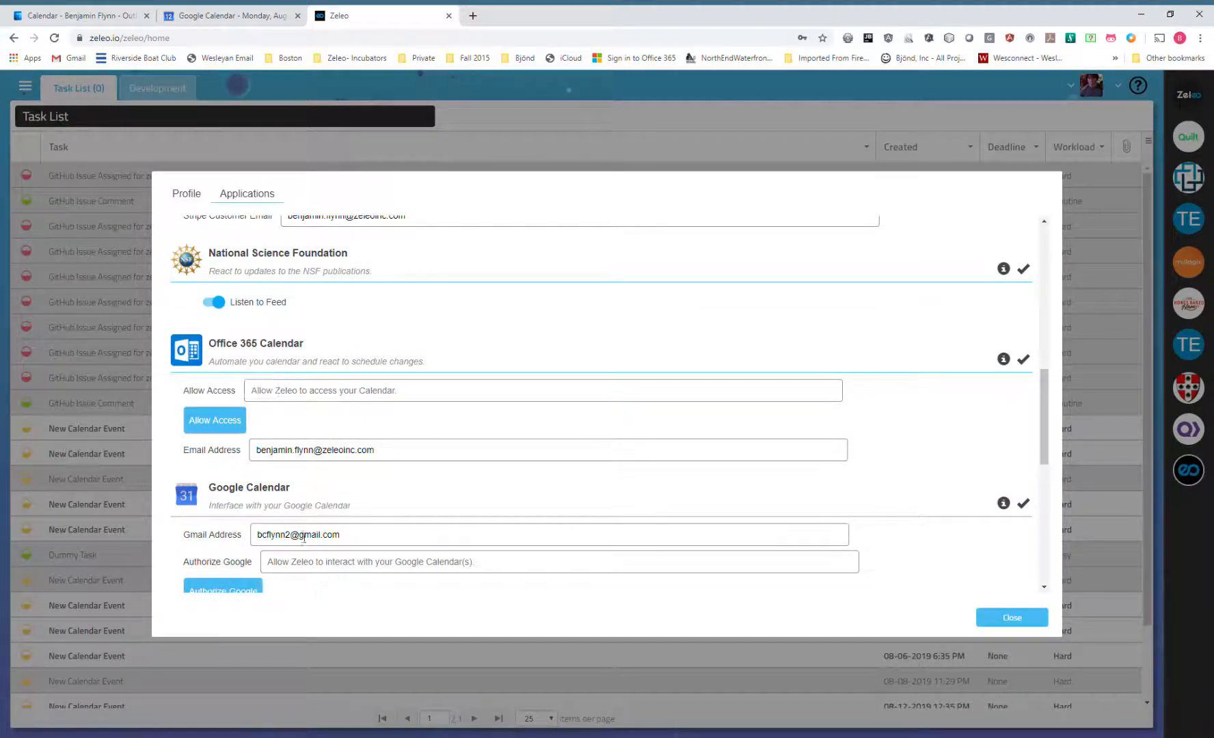
pyautogui.scroll(-2, 298, 408)
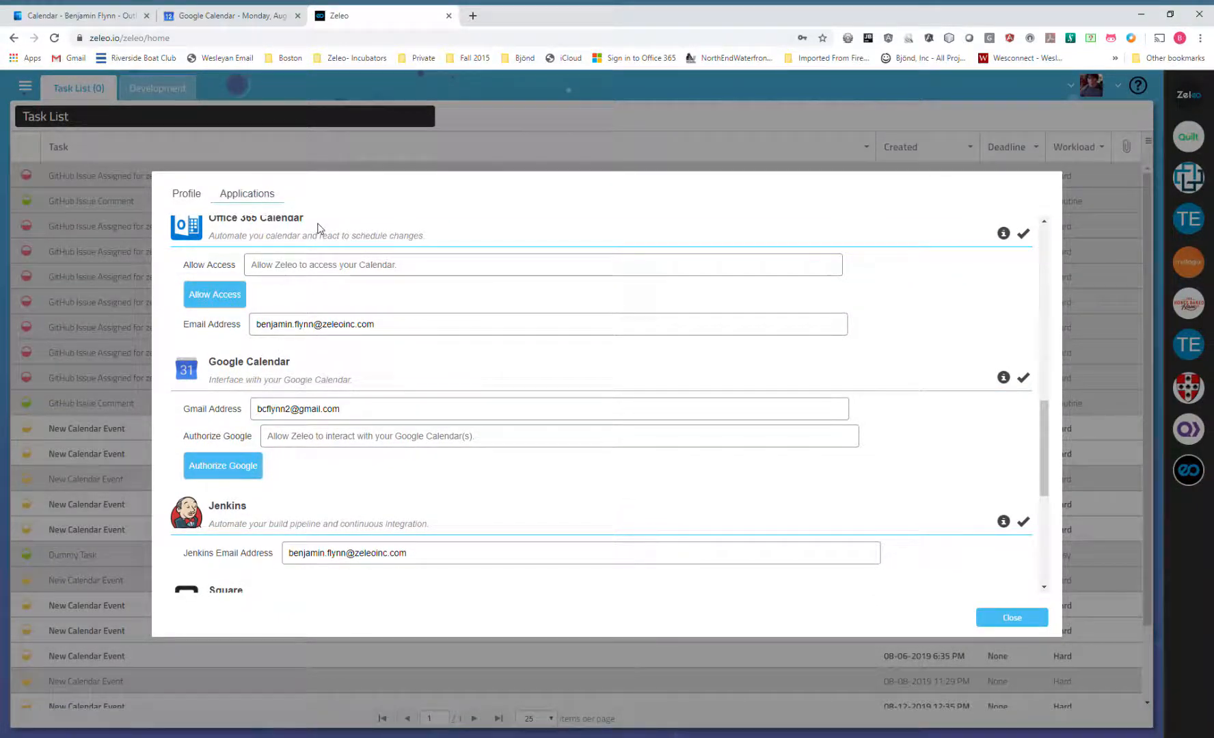
# Allow Zeleo to access the Office 365 calendar and save that application's configuration.
pyautogui.click(223, 293)
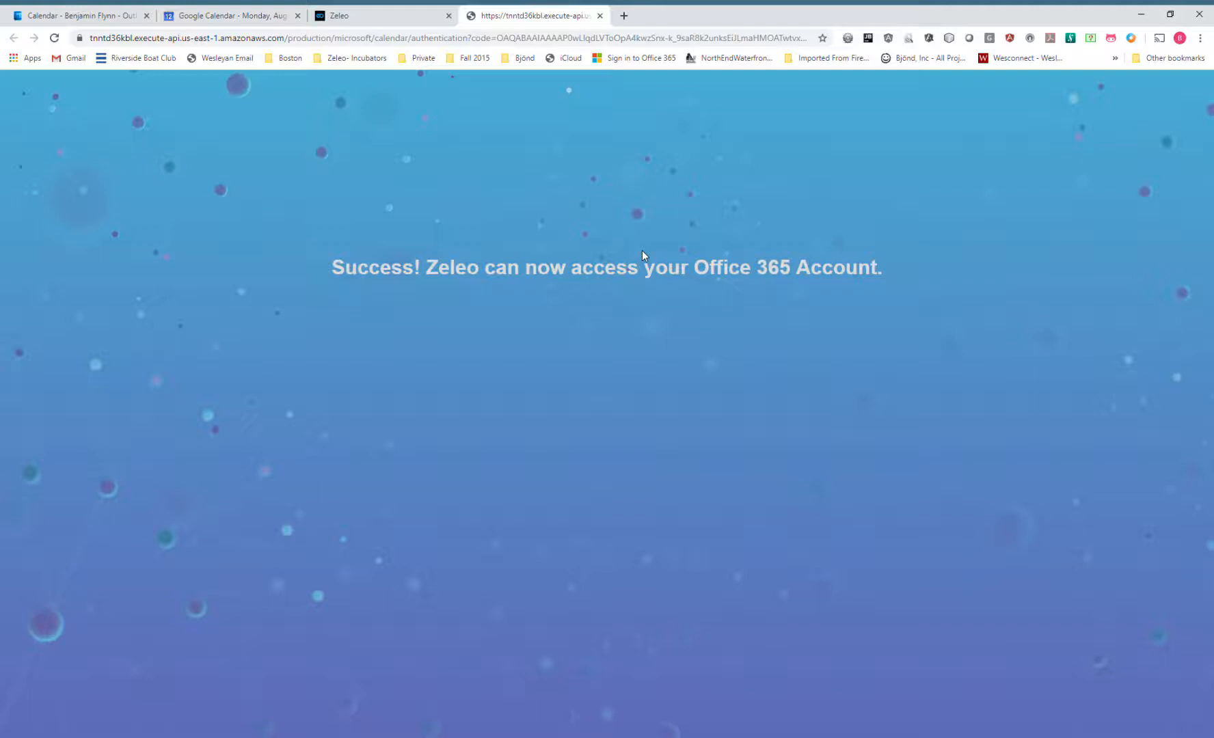
pyautogui.click(599, 15)
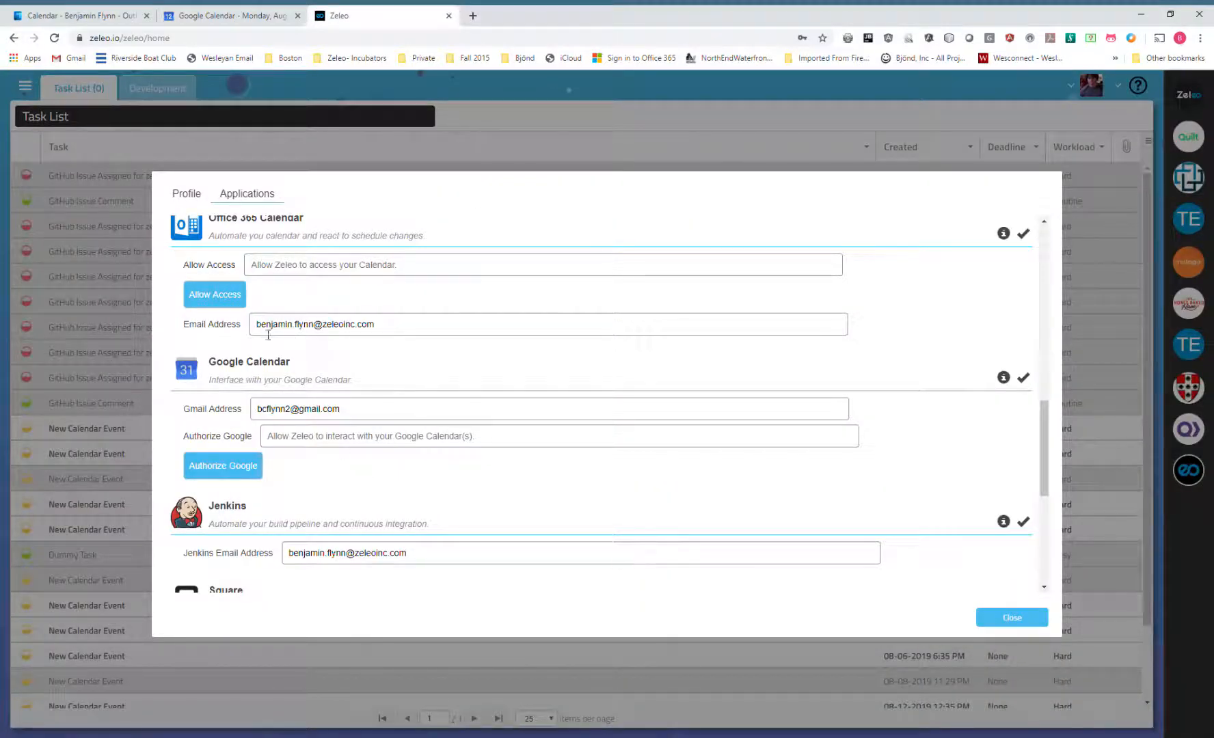
pyautogui.click(387, 330)
pyautogui.click(419, 294)
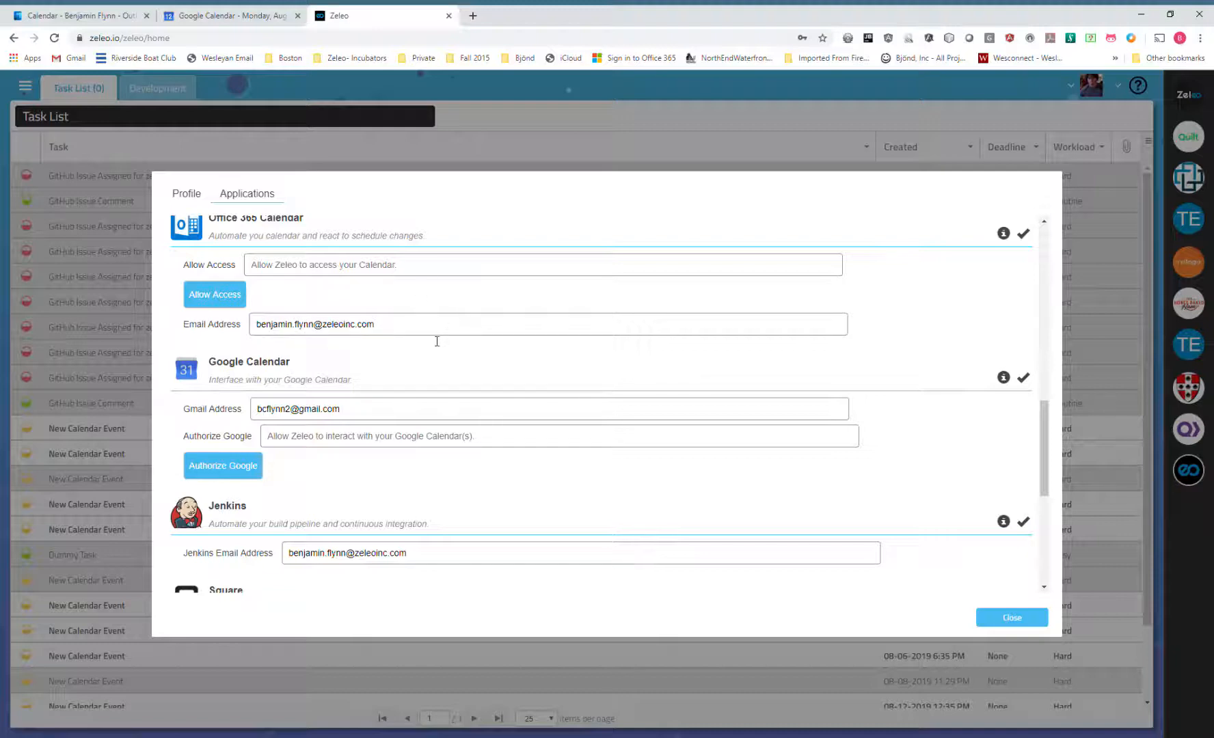
pyautogui.click(1024, 235)
# Authorize Google Calendar with the first listed Google account, continue to zeleo.io despite the verification warning, and allow the requested calendar permissions.
pyautogui.click(230, 469)
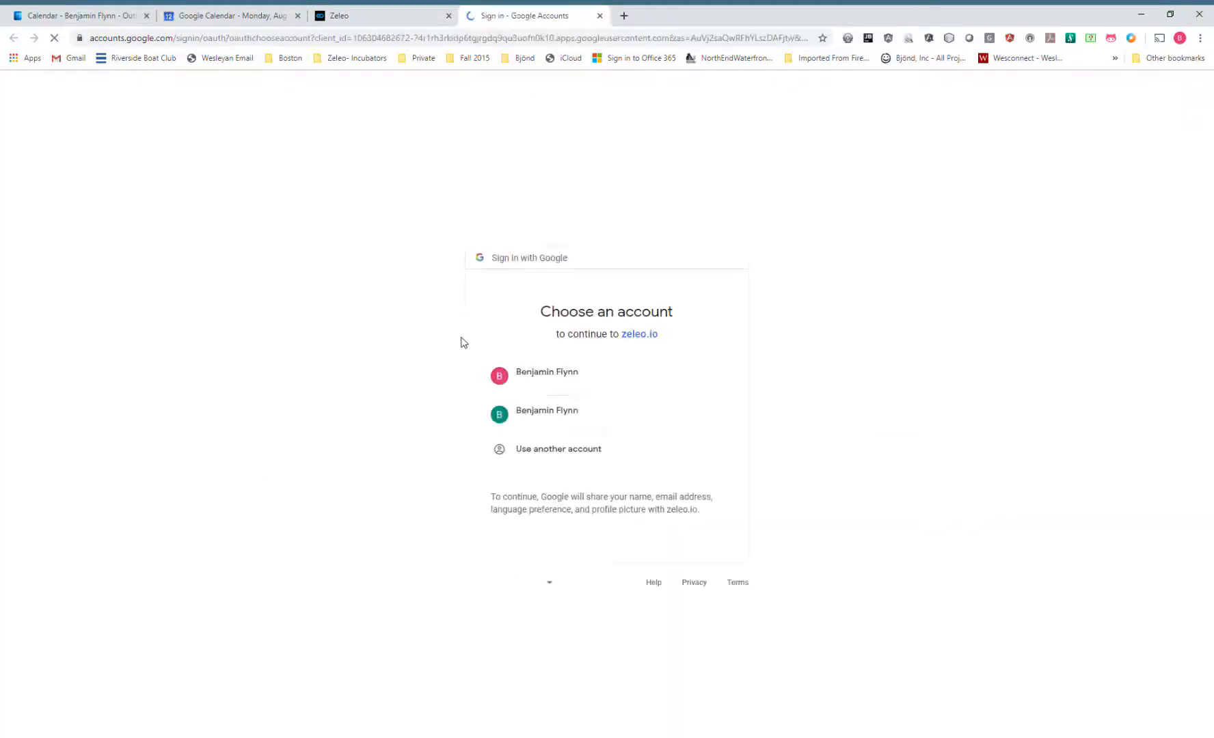
pyautogui.click(561, 385)
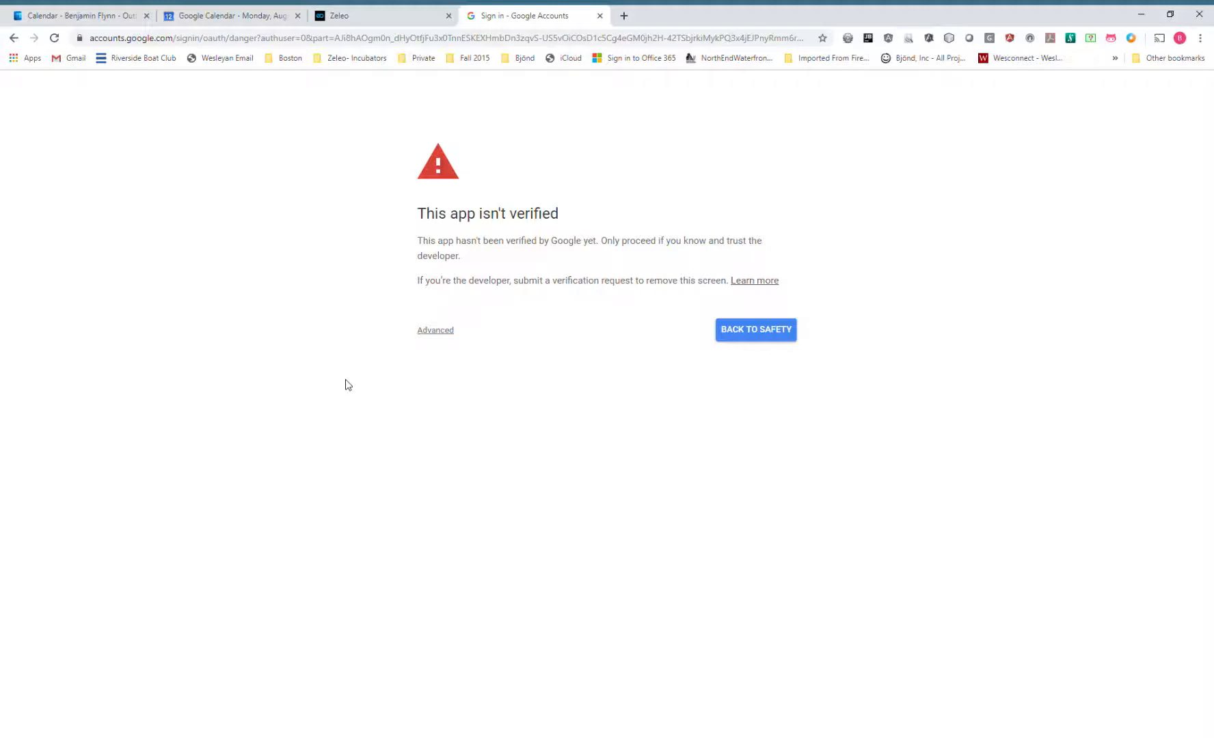
pyautogui.click(436, 330)
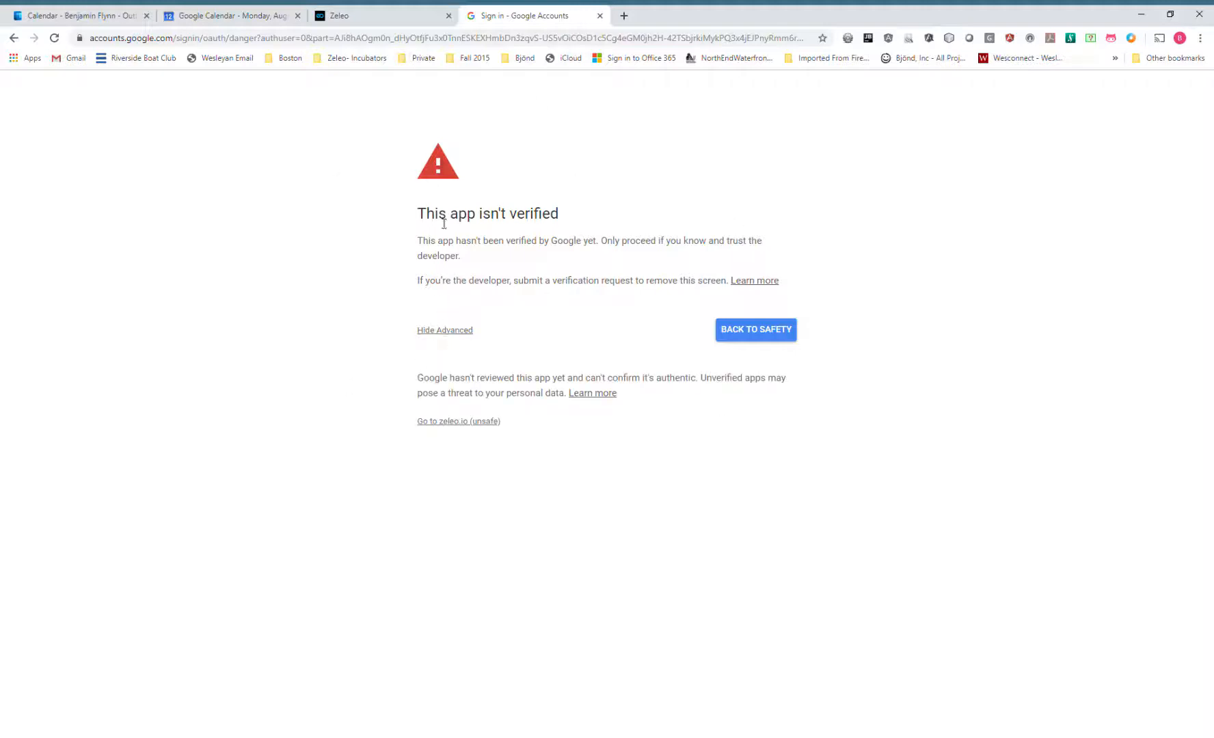
pyautogui.click(477, 421)
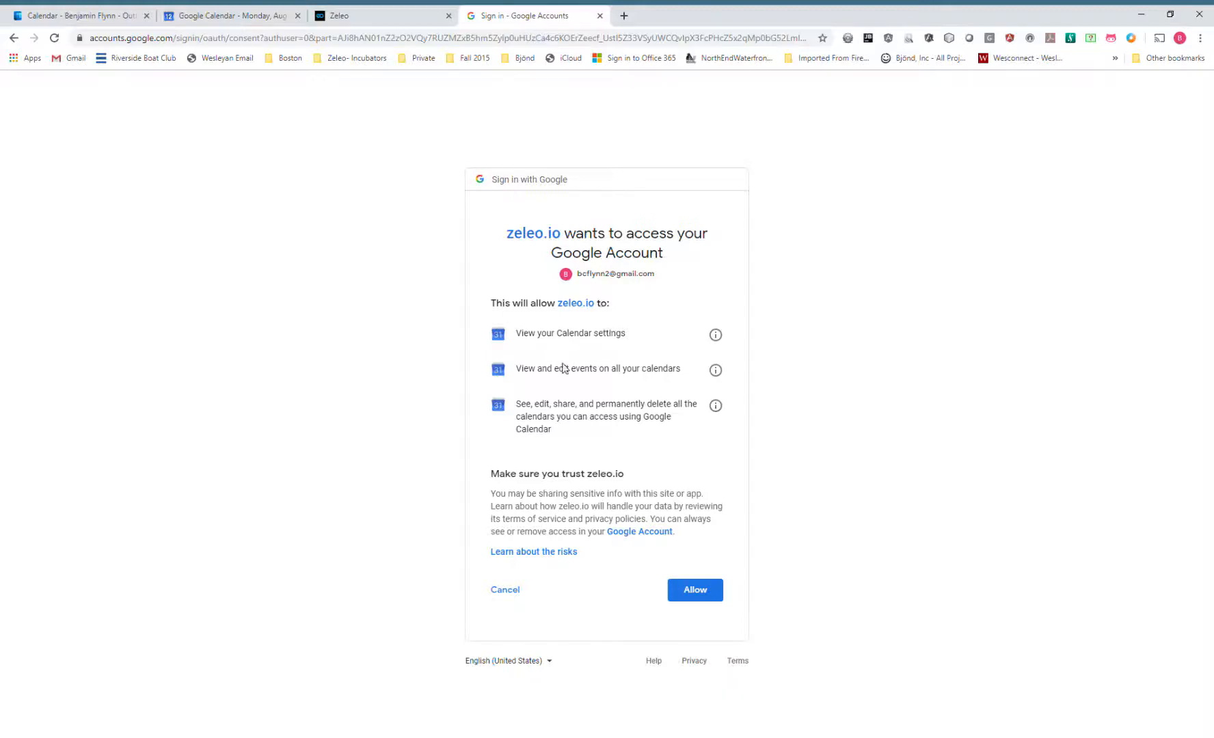
pyautogui.click(697, 597)
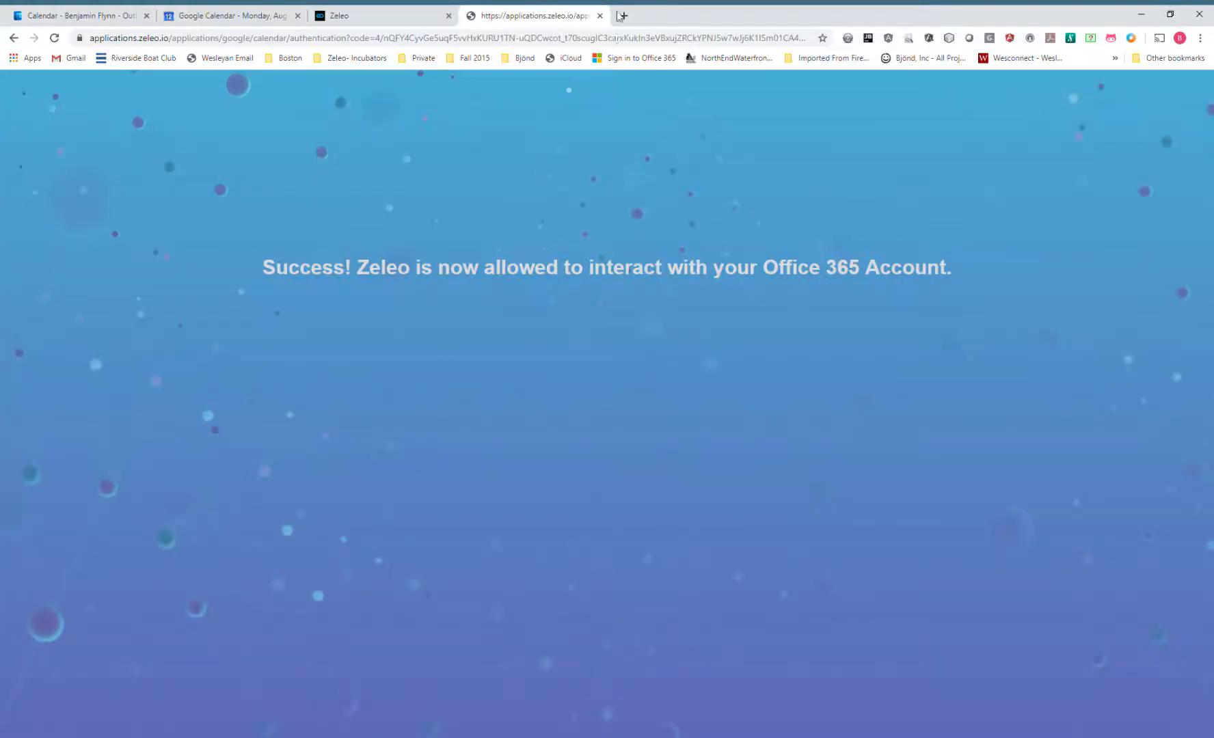
pyautogui.click(600, 16)
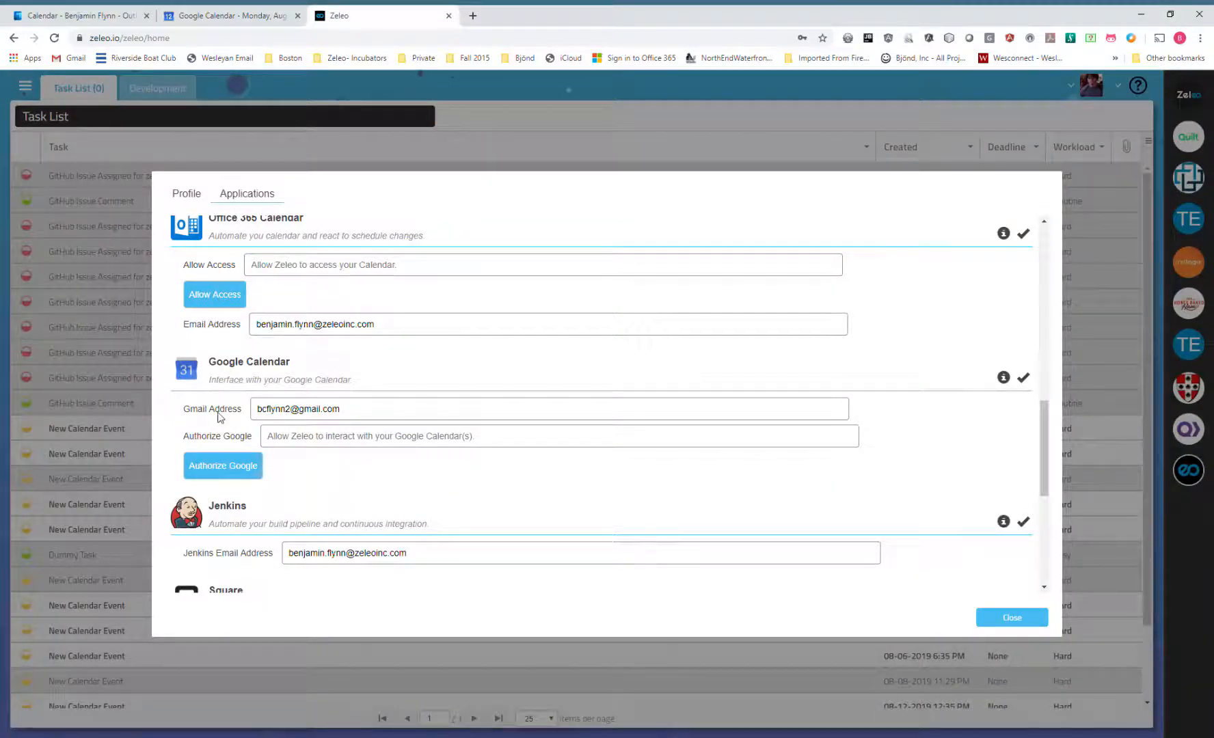
# Save the Google Calendar configuration with the existing Gmail address and close the profile window.
pyautogui.moveTo(380, 417); pyautogui.dragTo(225, 412)
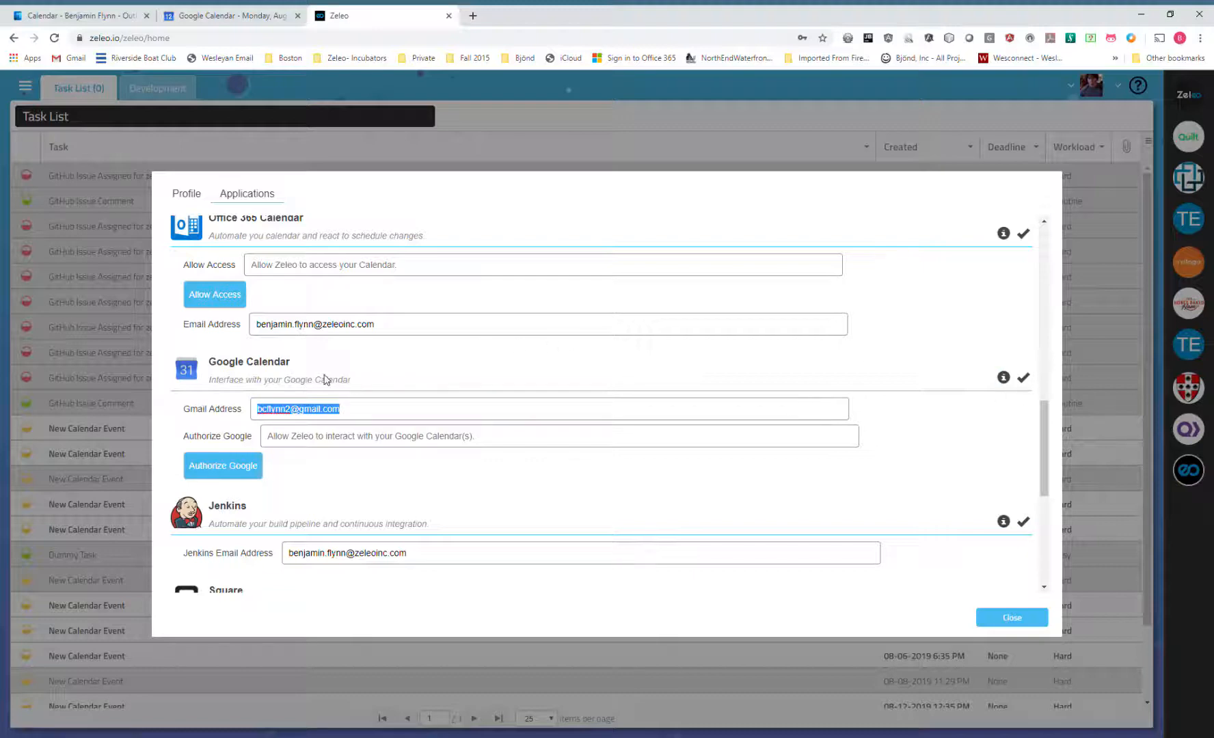
pyautogui.click(1024, 378)
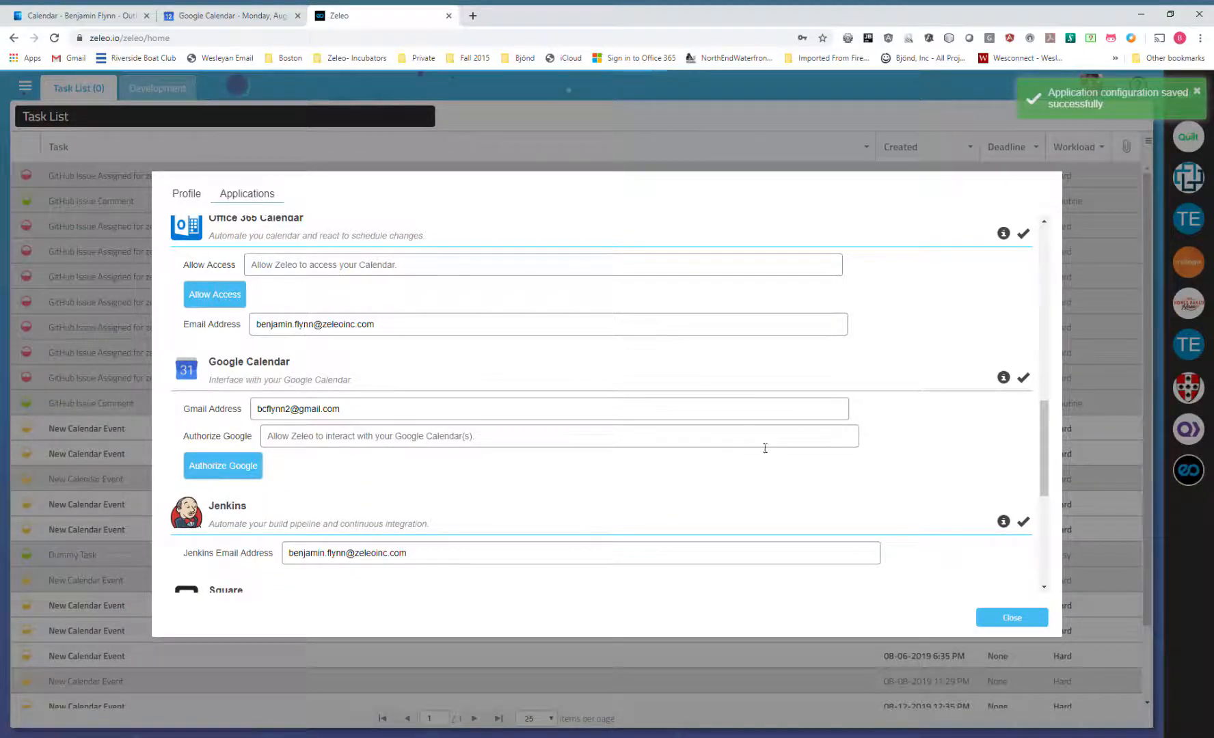
pyautogui.click(1008, 619)
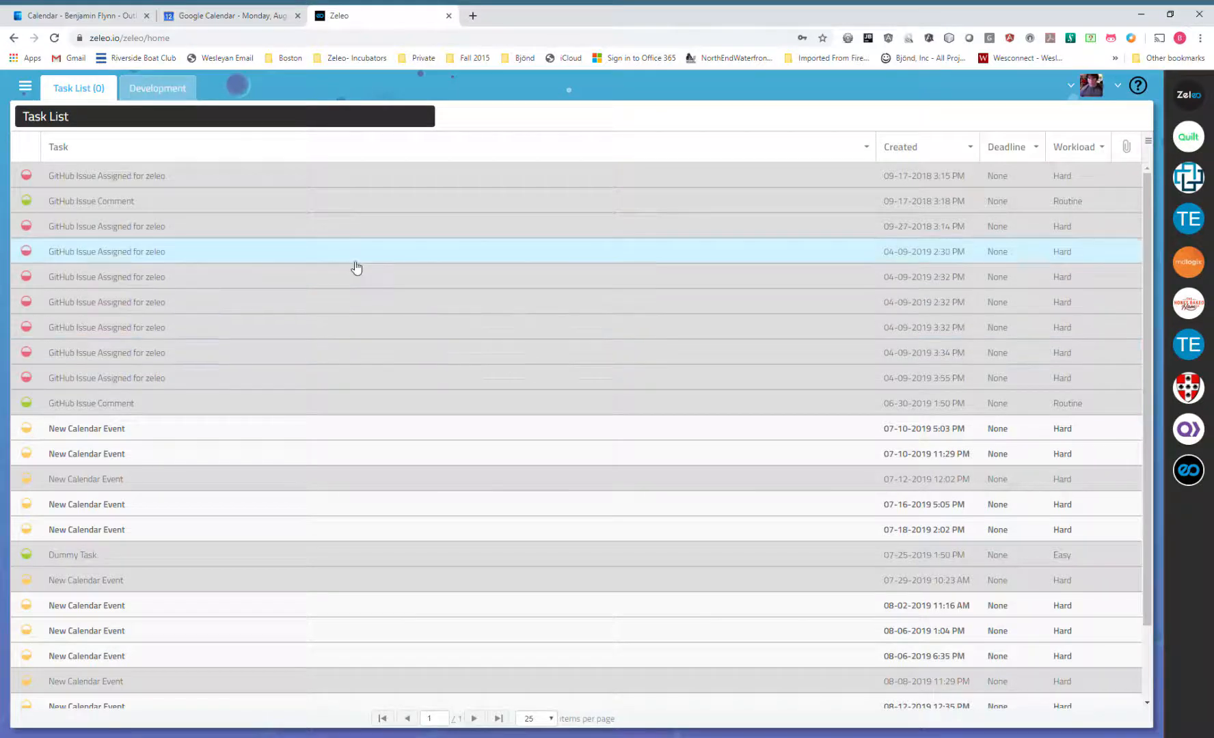
# Create a new rule under Rules & Conditions and name it "Office 365 Calendar Create".
pyautogui.click(24, 86)
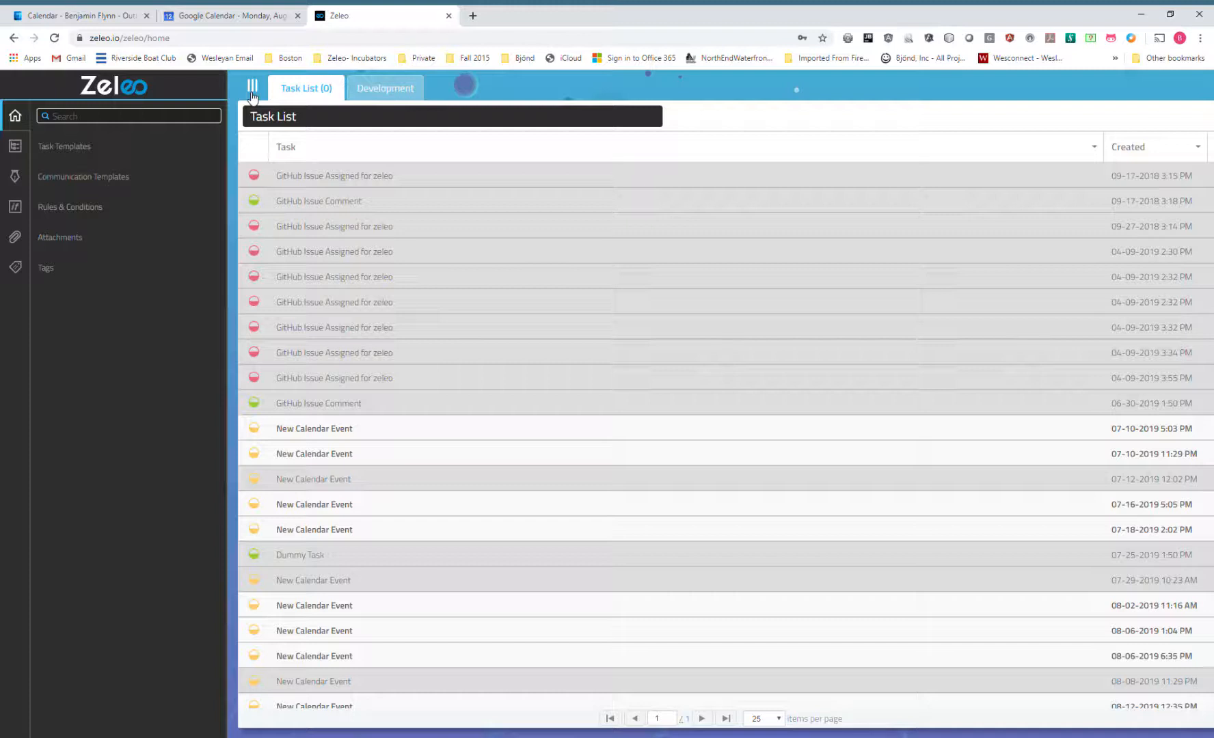
pyautogui.click(75, 210)
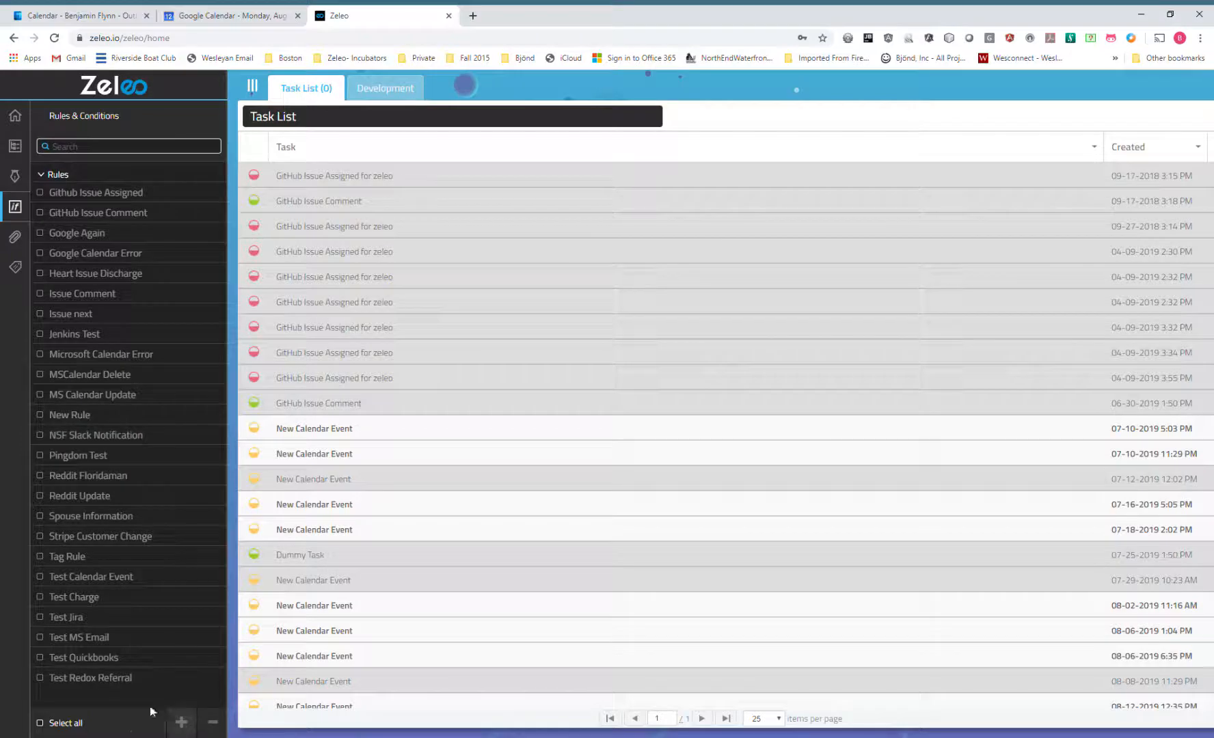
pyautogui.click(182, 723)
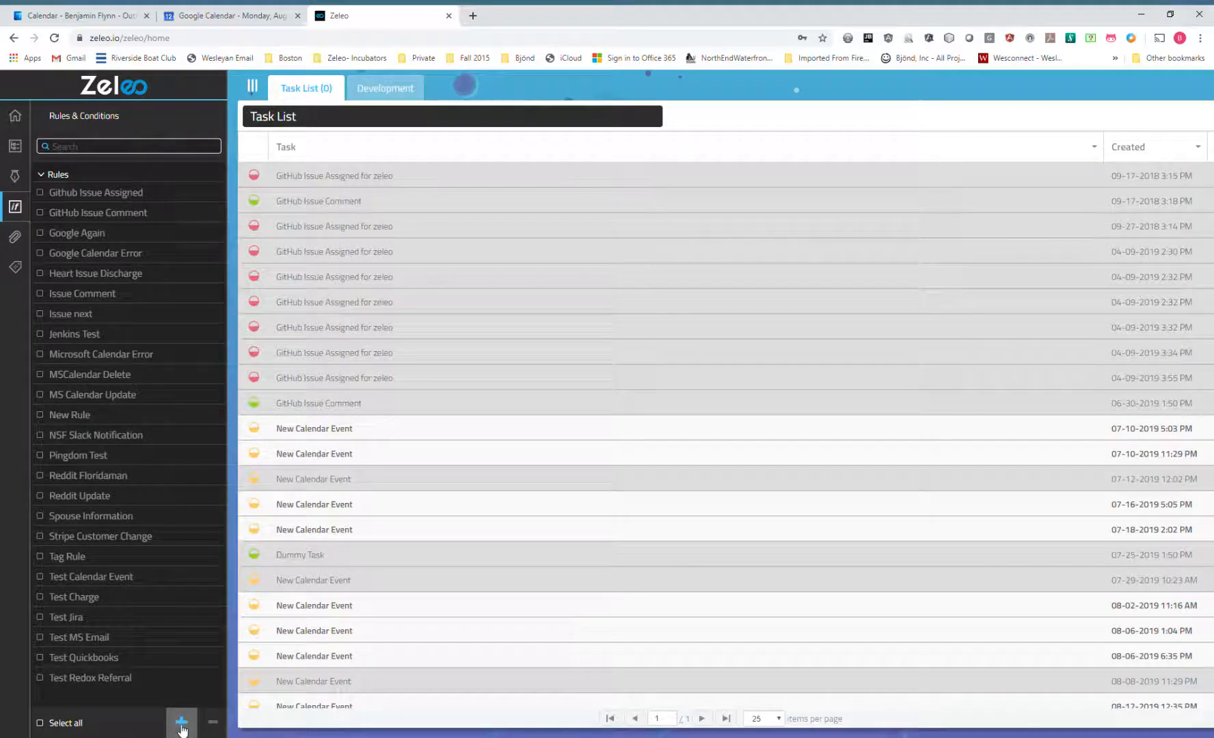
pyautogui.click(252, 88)
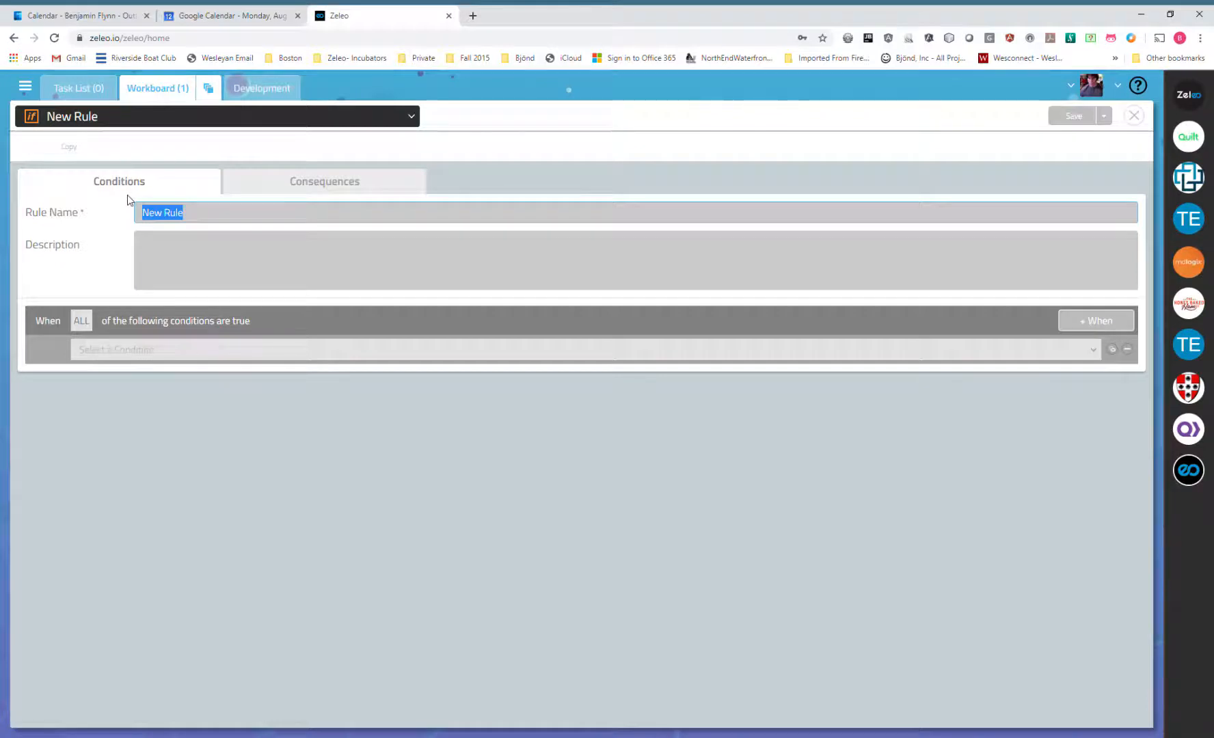
pyautogui.write('Office 365 Calendar')
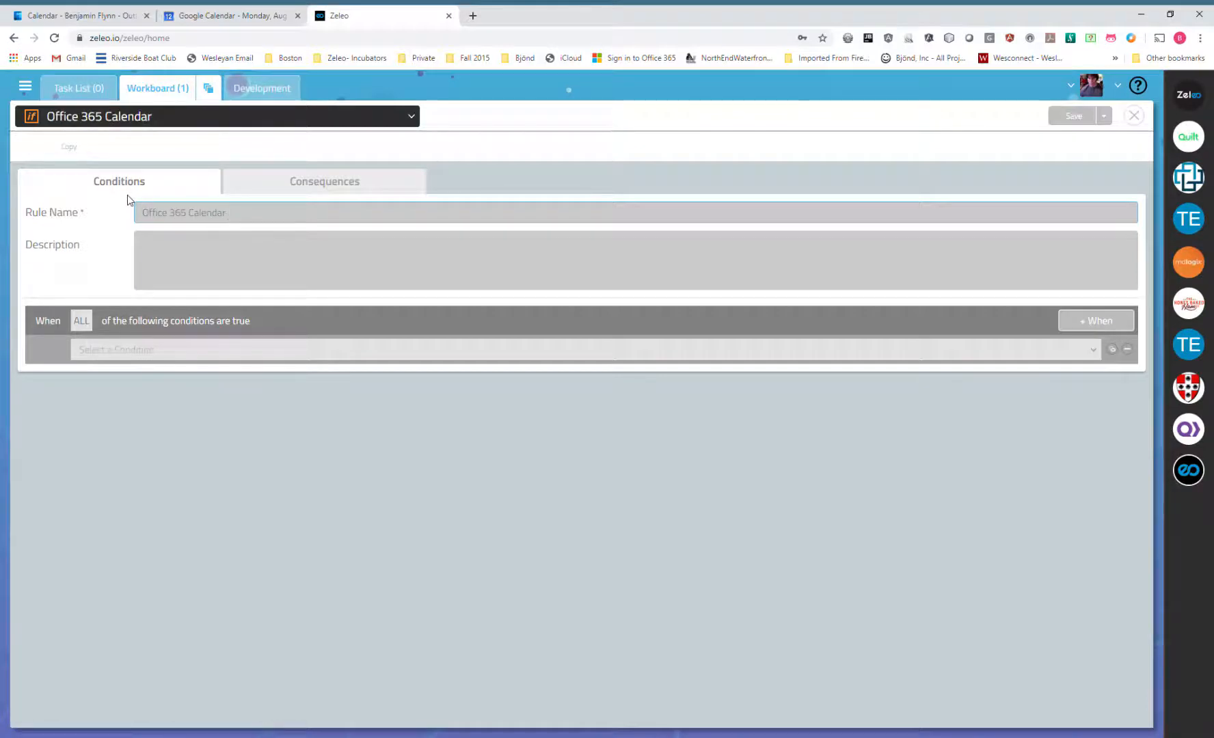
pyautogui.write(' Create')
# Set the rule's condition to an Office 365 Calendar Event that is a Calendar Event.
pyautogui.click(230, 350)
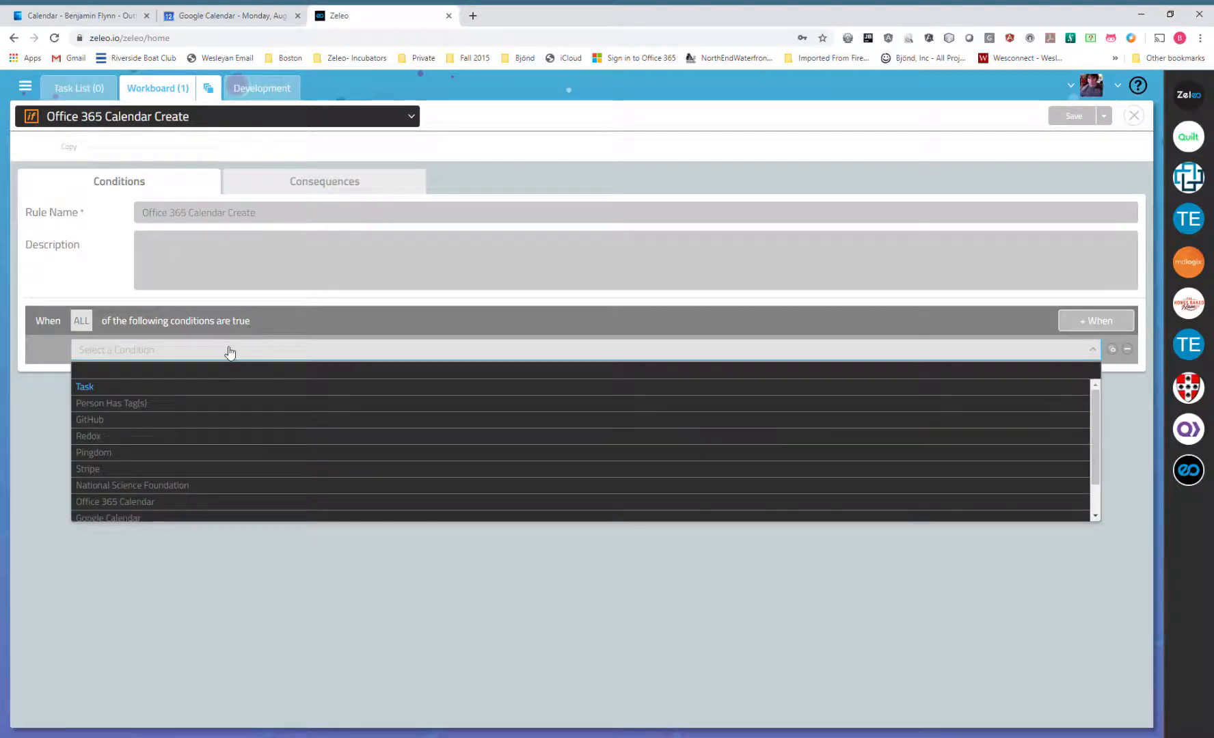
pyautogui.click(129, 503)
pyautogui.click(663, 350)
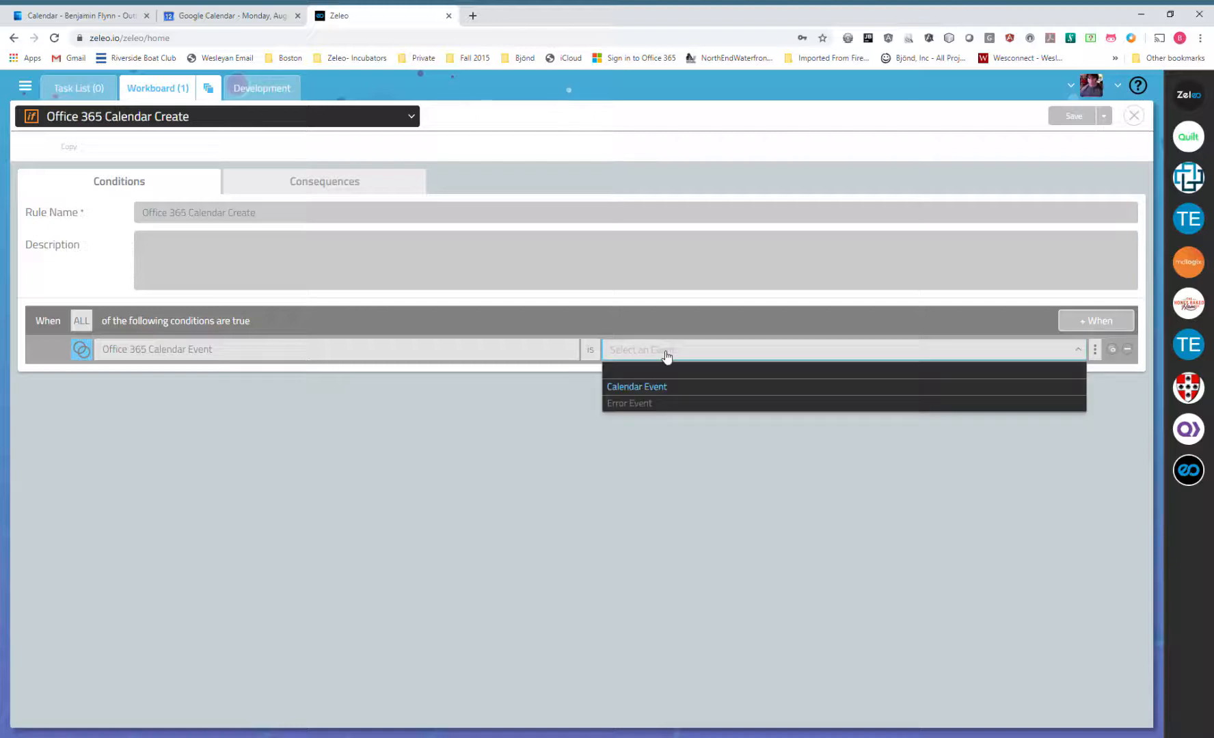
pyautogui.click(651, 388)
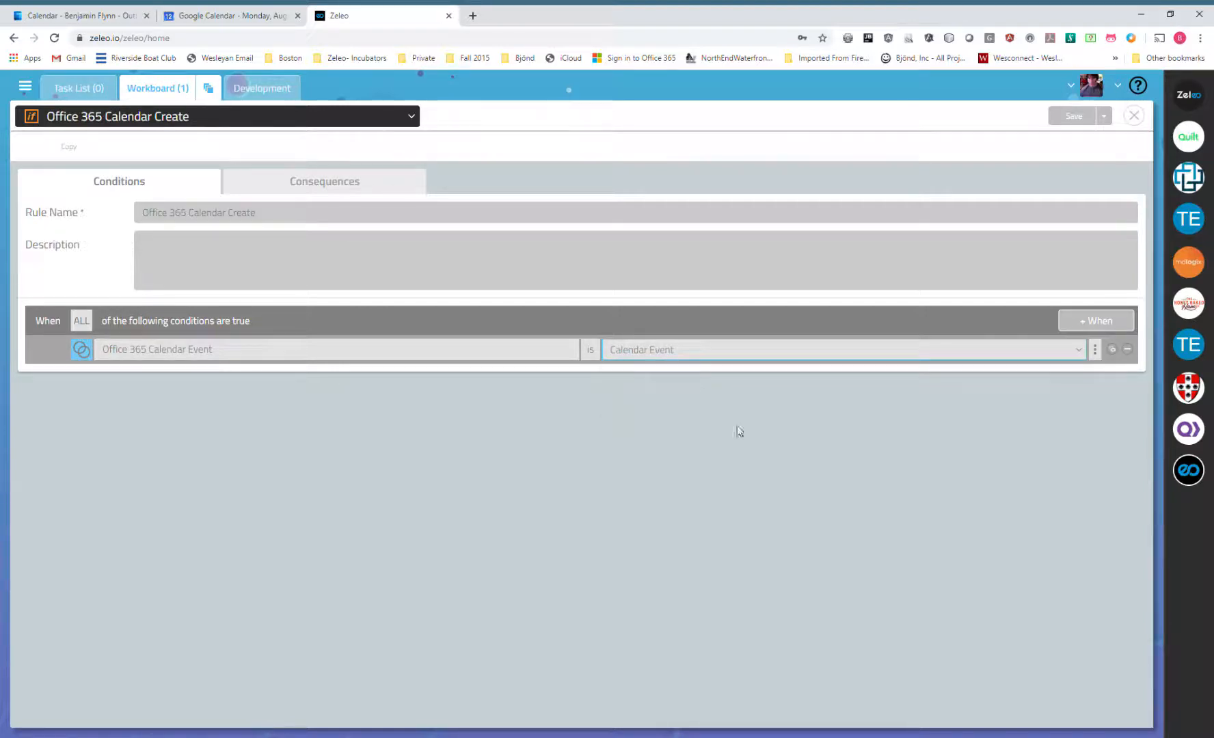
# Add a constraint to the Office 365 condition requiring Email Address to equal Person.
pyautogui.click(1094, 351)
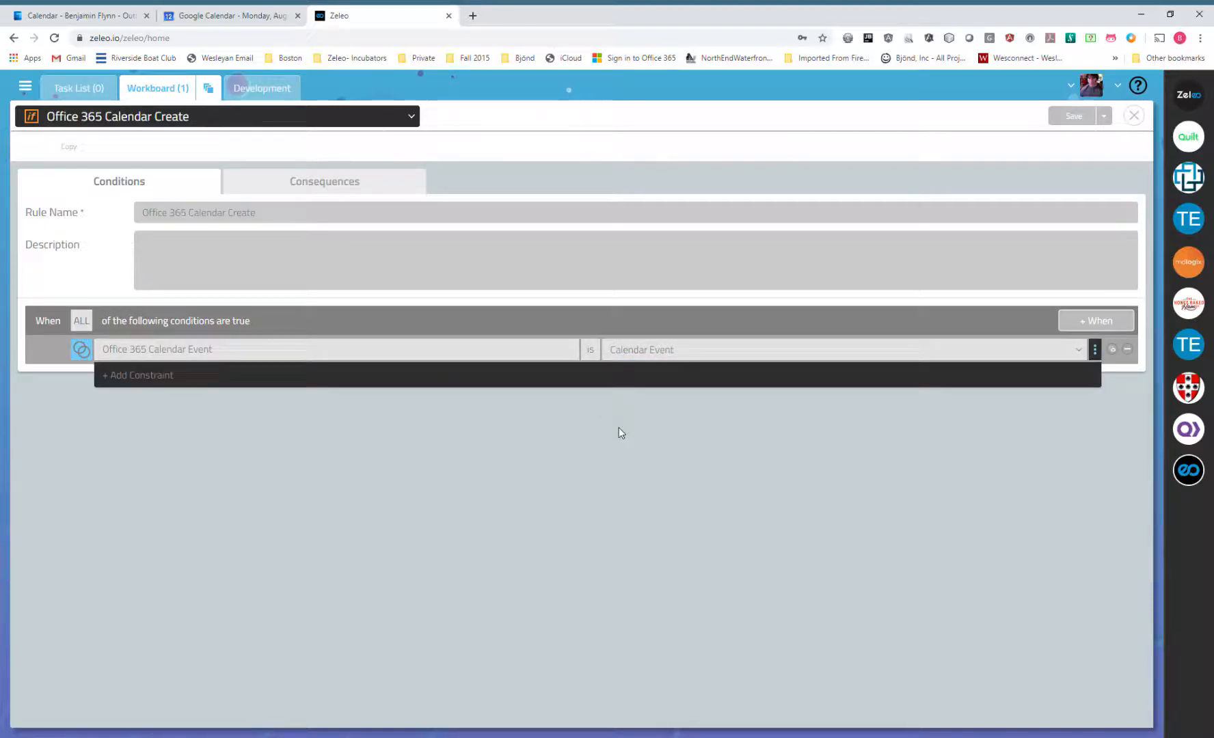
pyautogui.click(153, 376)
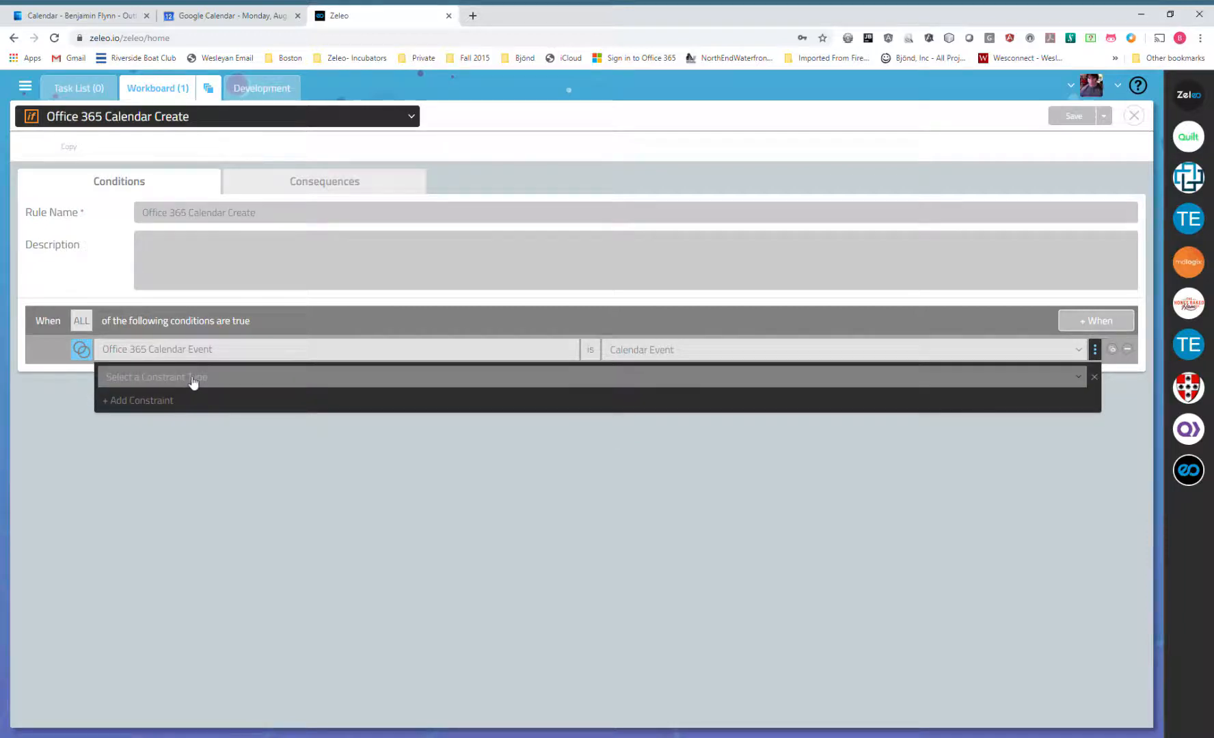
pyautogui.click(194, 382)
pyautogui.scroll(-5, 163, 506)
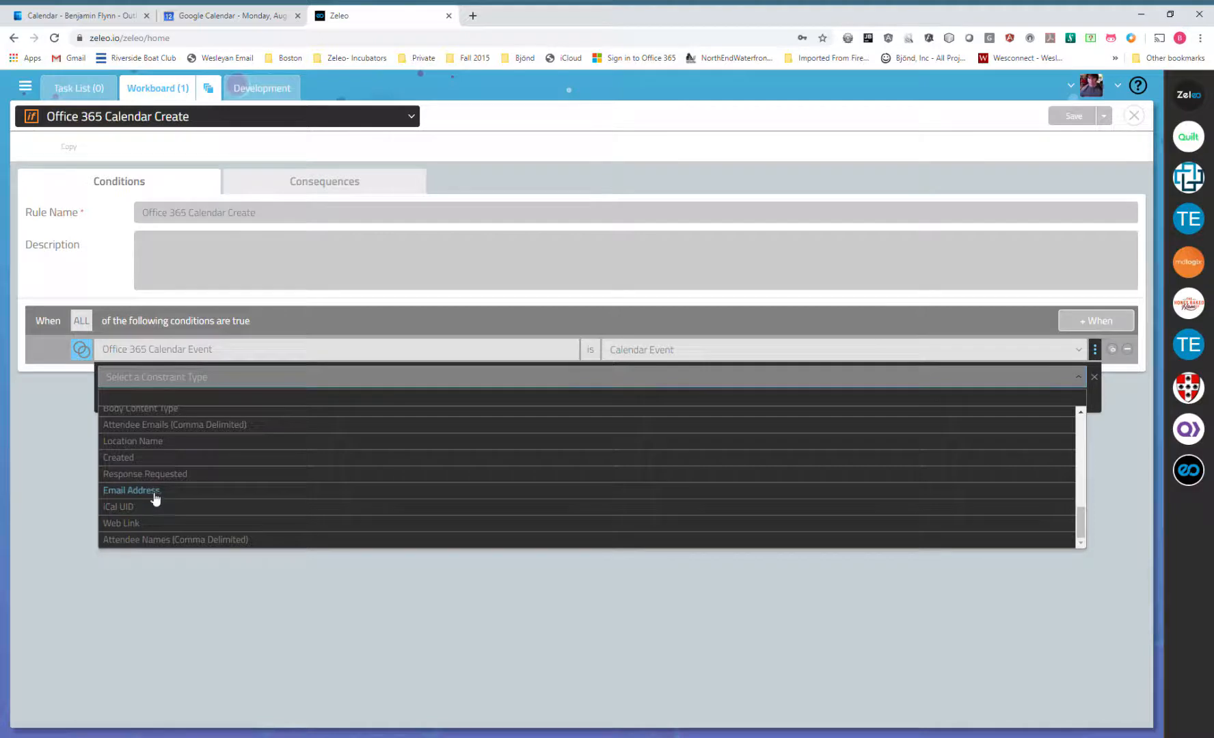
pyautogui.click(154, 490)
pyautogui.click(640, 378)
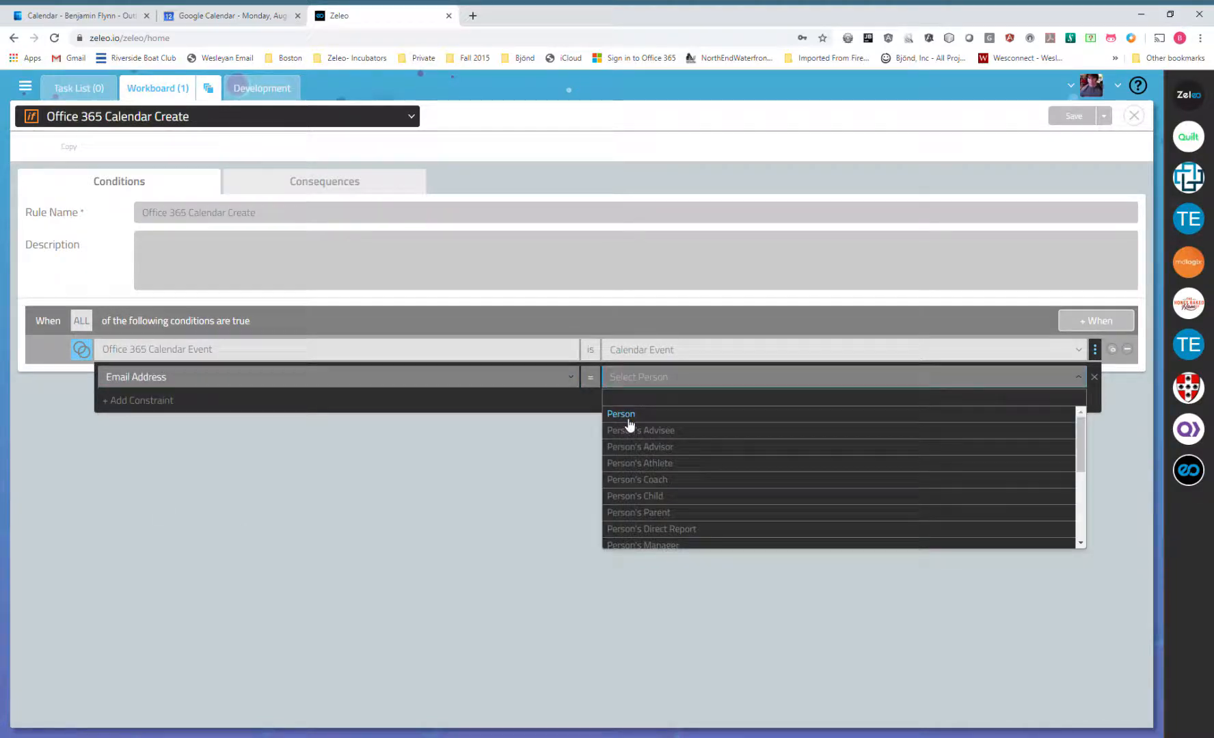
pyautogui.click(623, 414)
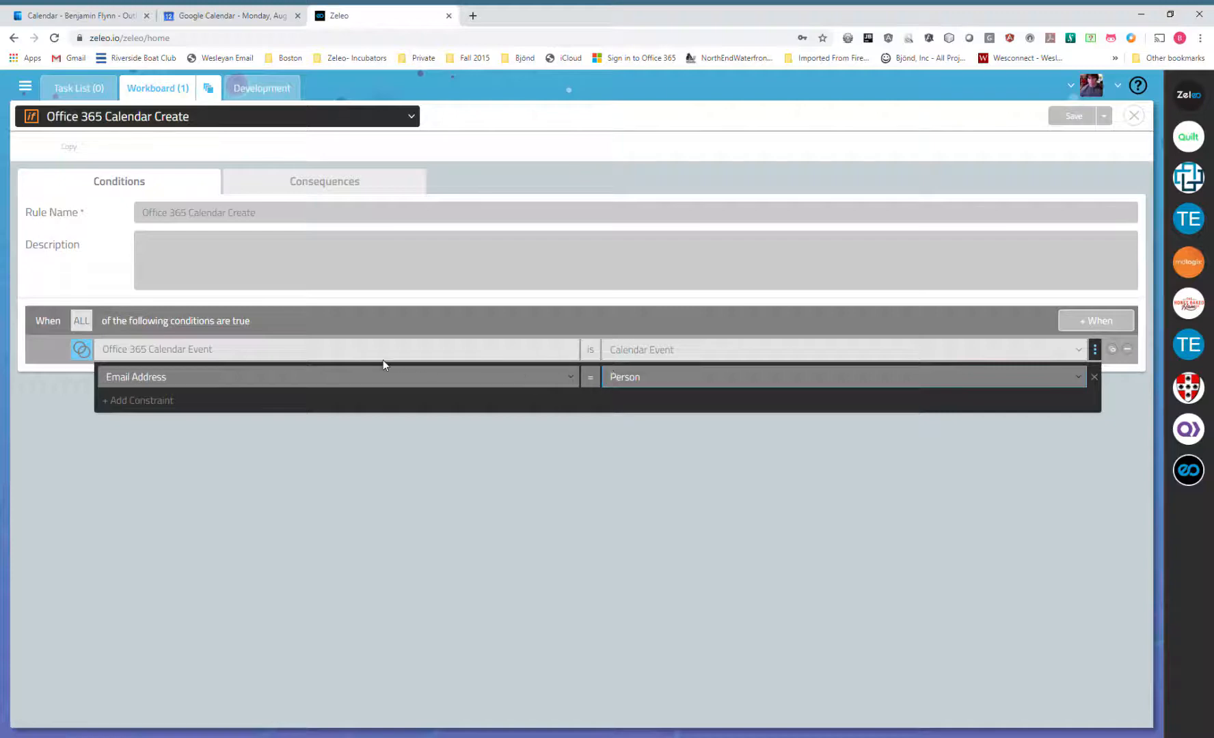
# Add a second constraint to the condition with Event Type equal to created.
pyautogui.click(203, 409)
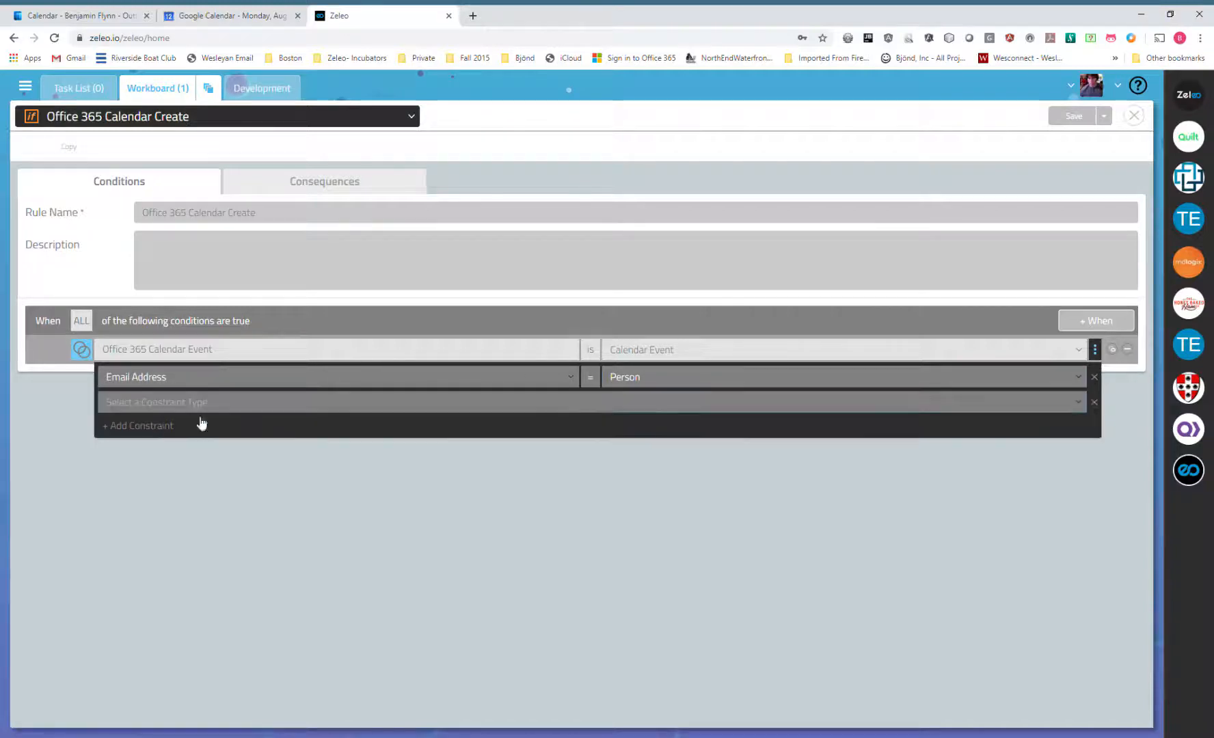
pyautogui.click(210, 407)
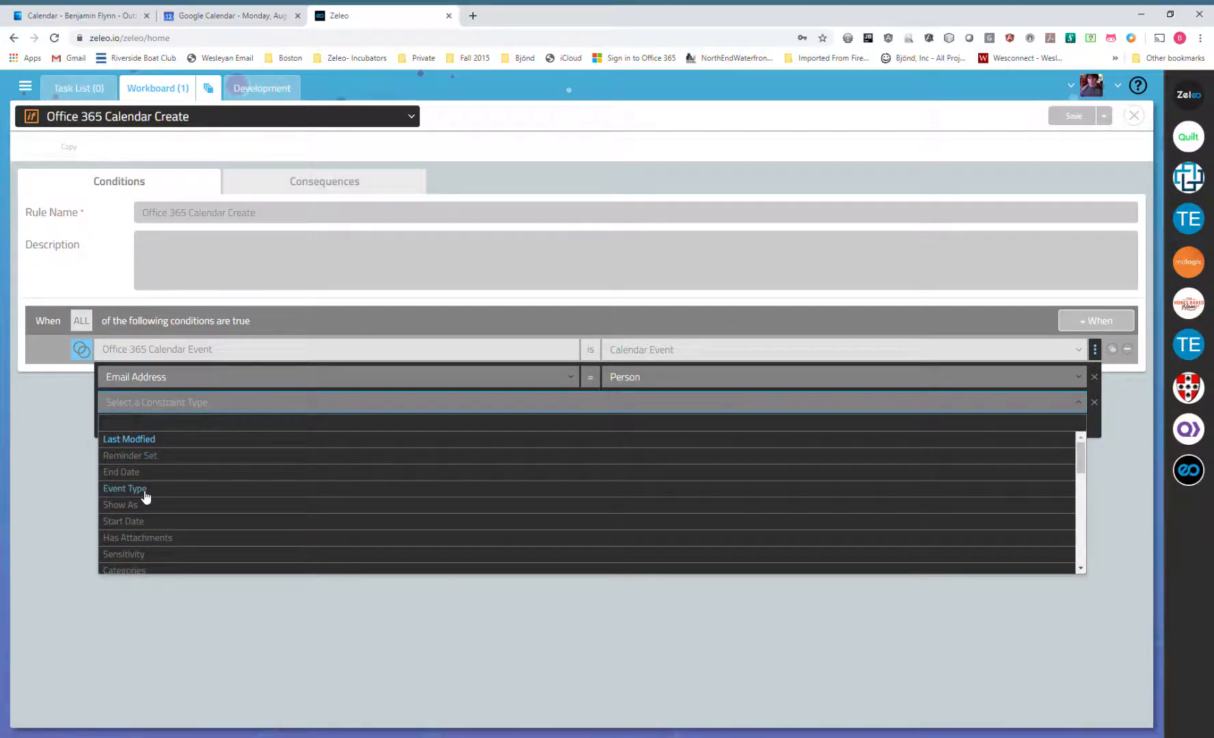
pyautogui.click(145, 491)
pyautogui.click(648, 403)
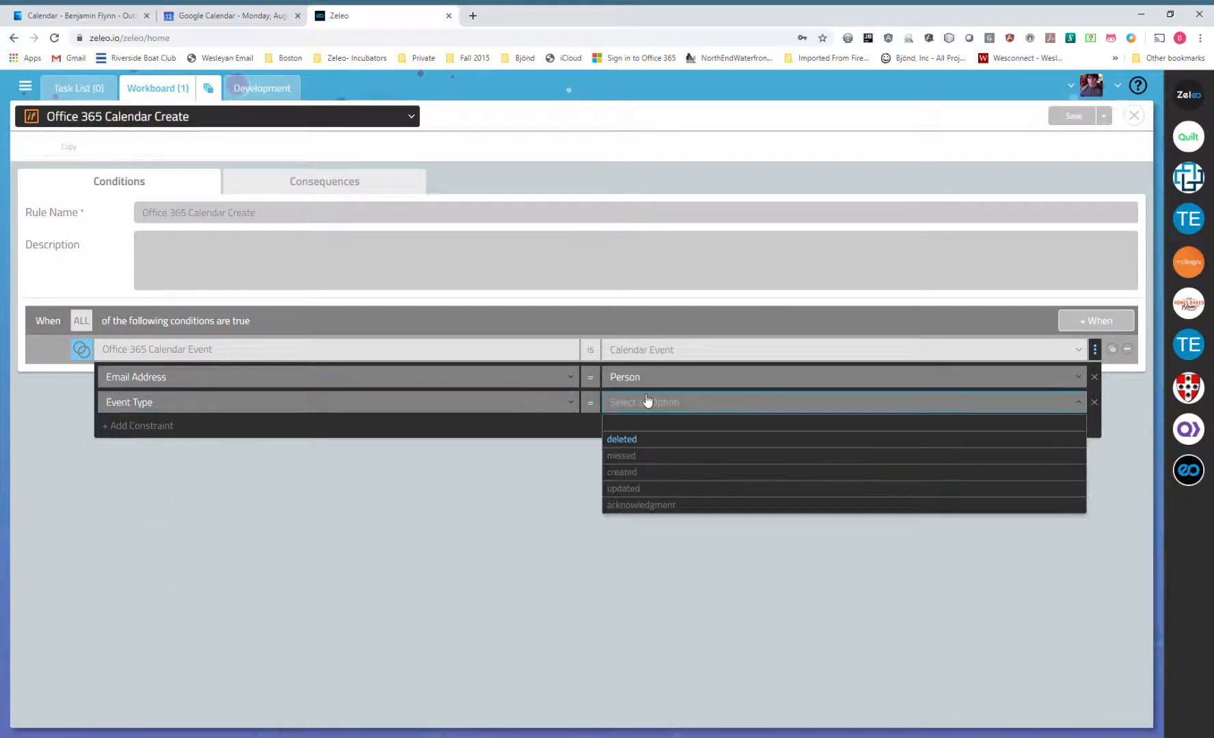
pyautogui.click(634, 473)
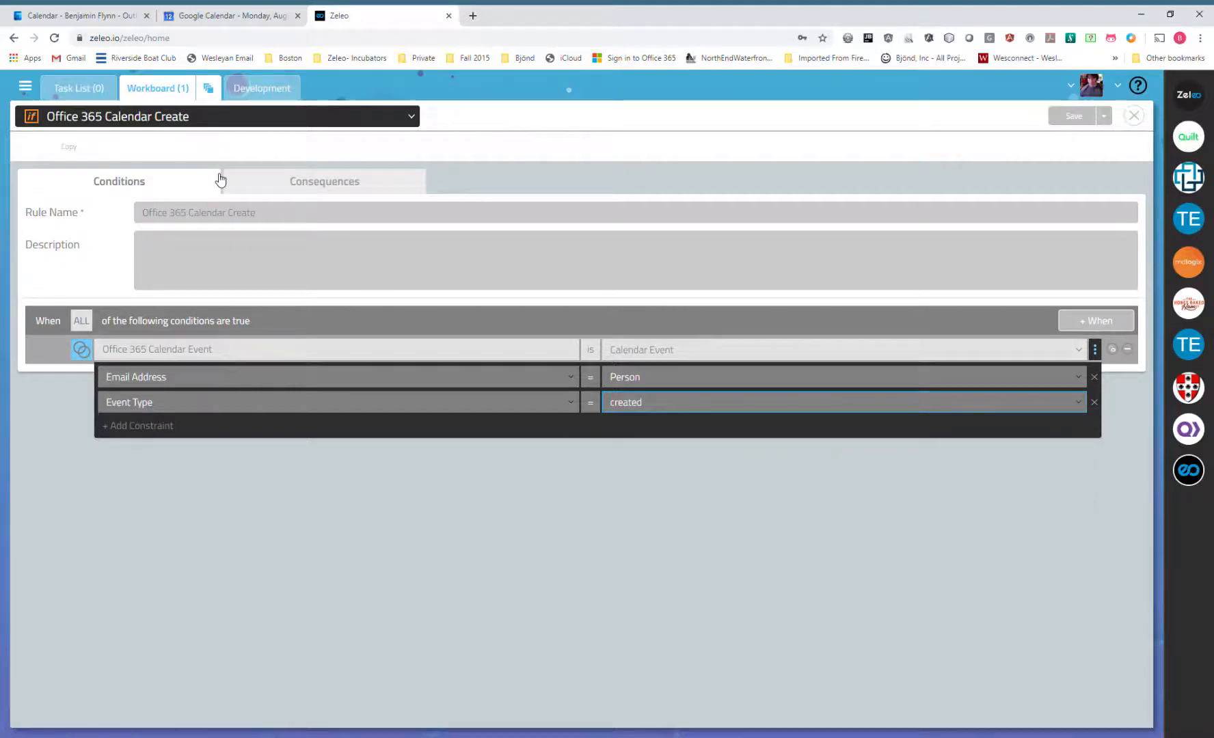
pyautogui.click(141, 427)
pyautogui.click(162, 431)
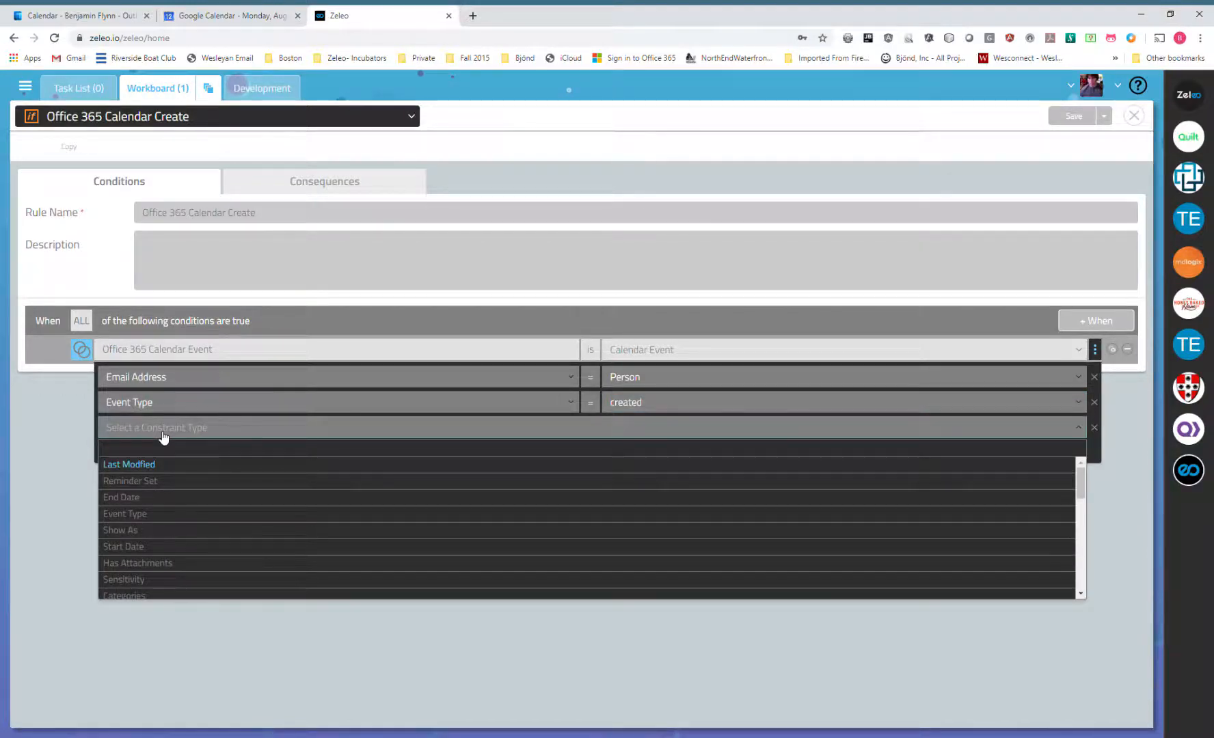
pyautogui.scroll(-3, 155, 499)
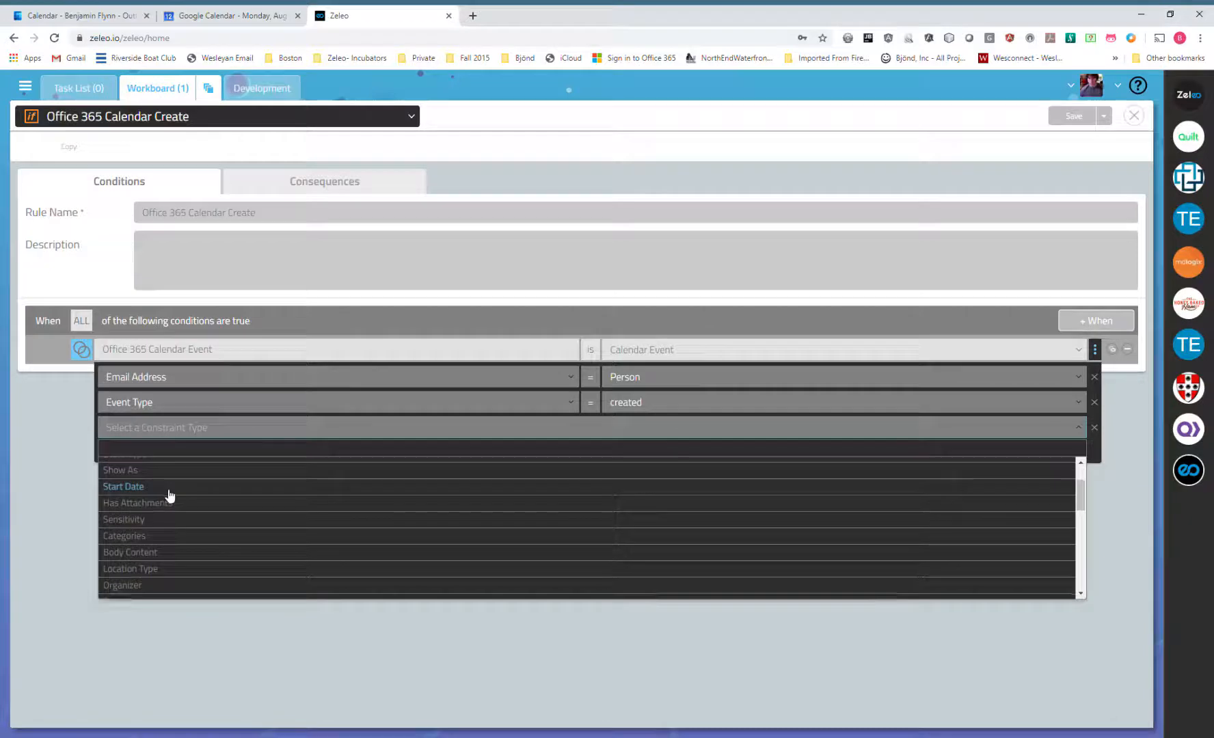
pyautogui.scroll(-3, 175, 529)
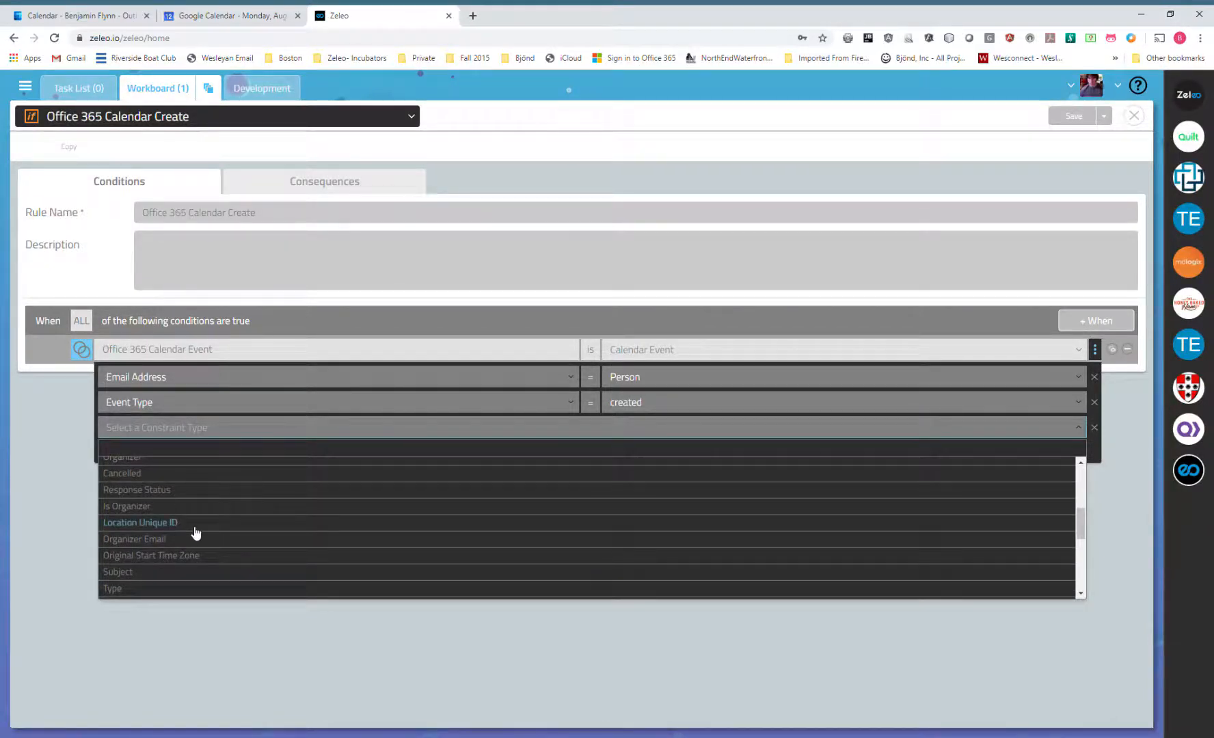
pyautogui.scroll(-6, 198, 527)
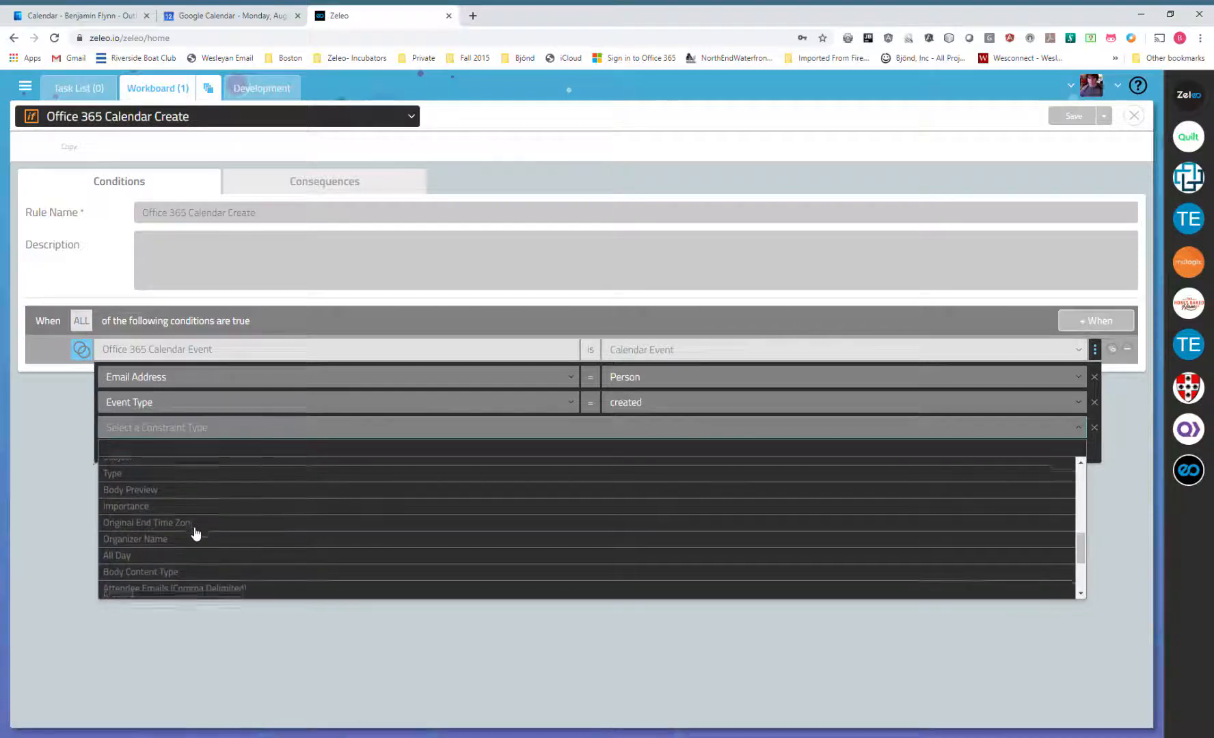
pyautogui.click(1092, 433)
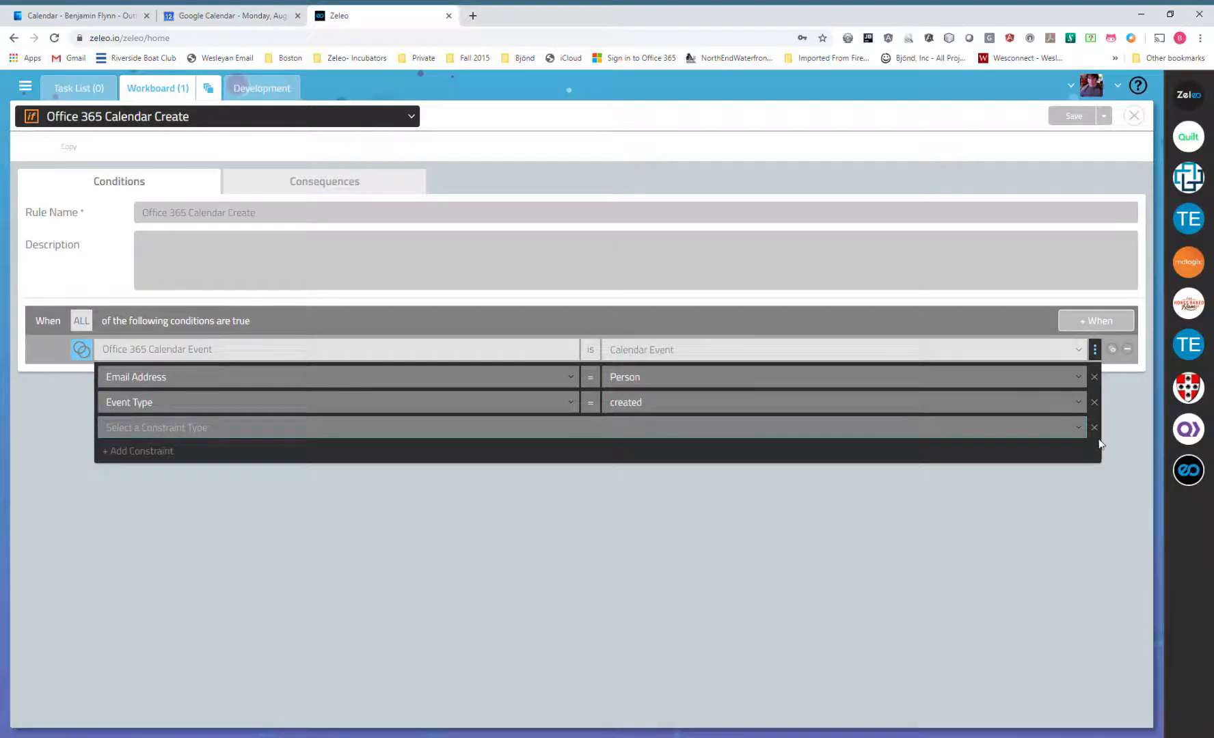
pyautogui.click(1095, 429)
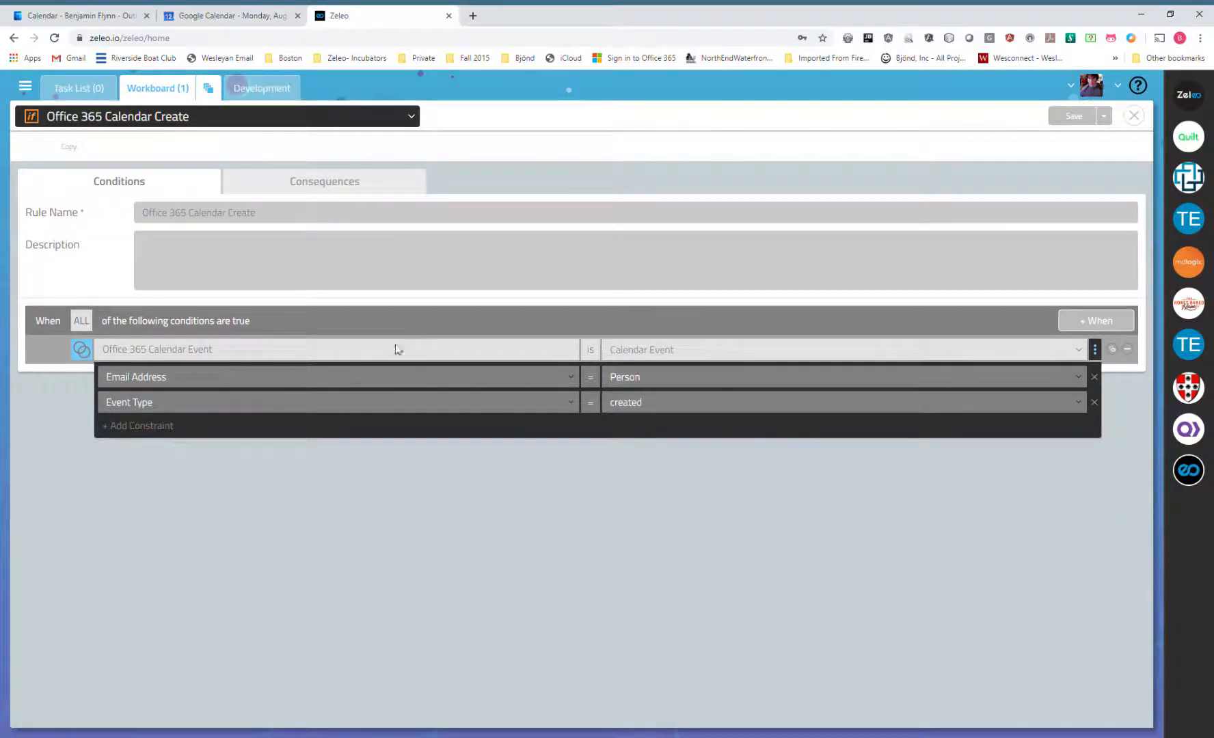
# Set the rule's consequence to a Google Calendar Create Event with Person and save the rule.
pyautogui.click(287, 185)
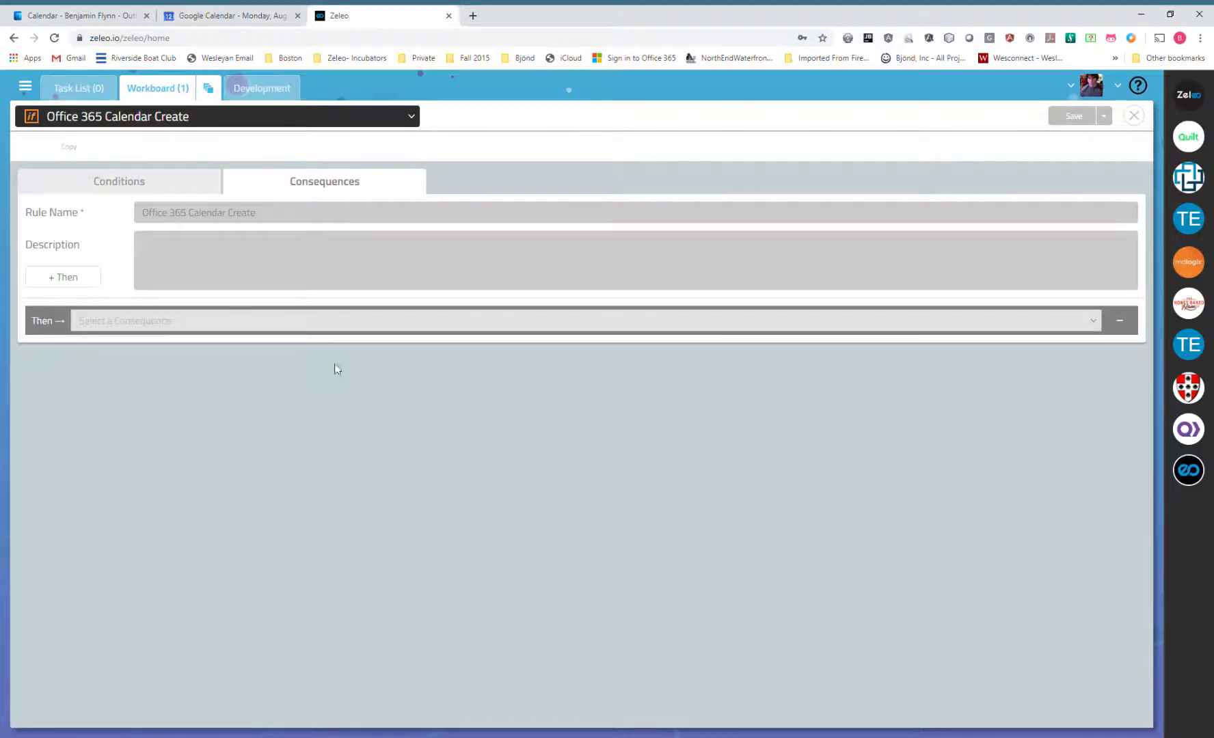
pyautogui.click(324, 321)
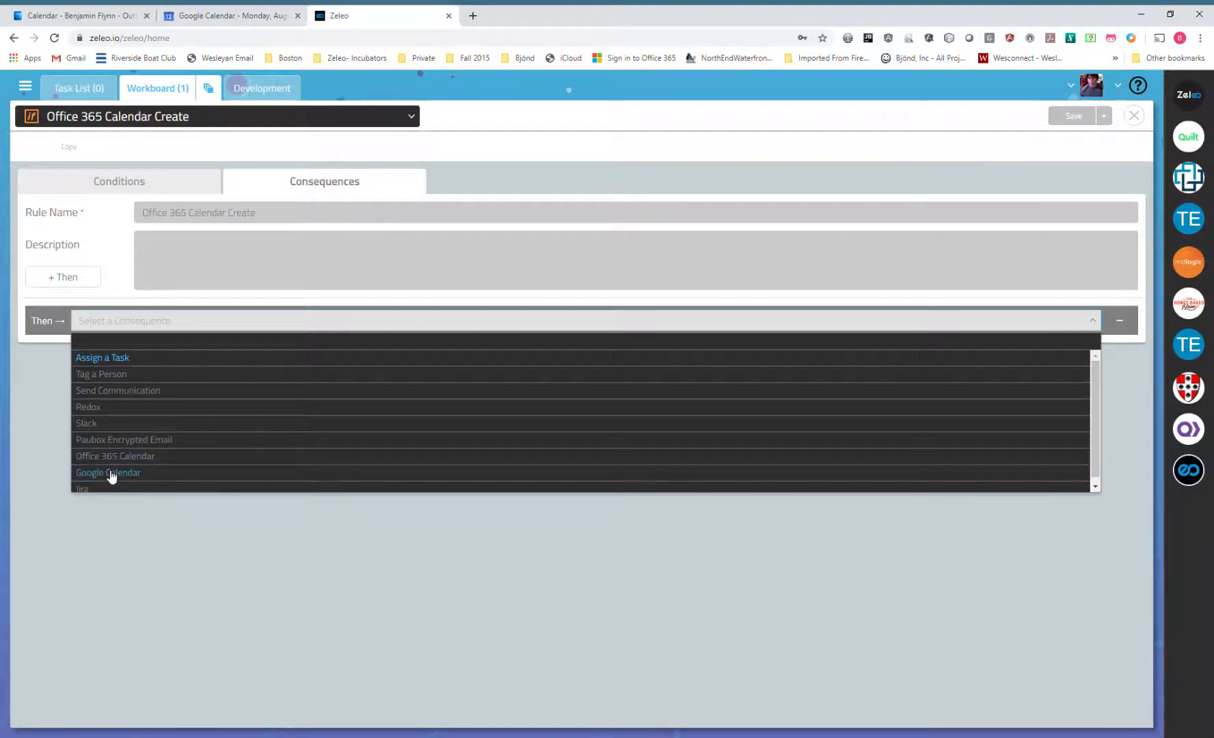
pyautogui.click(313, 327)
pyautogui.click(161, 360)
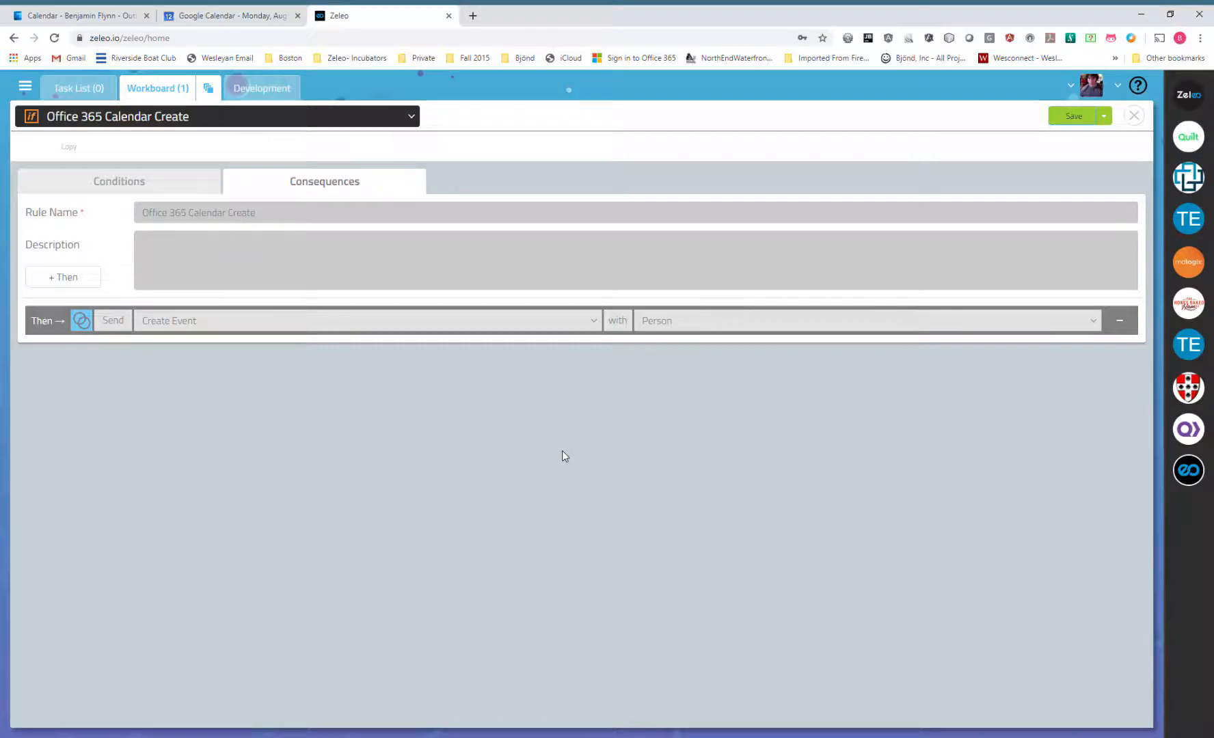
# Create another rule and set its condition to an Office 365 Calendar Event that is a Calendar Event.
pyautogui.click(26, 86)
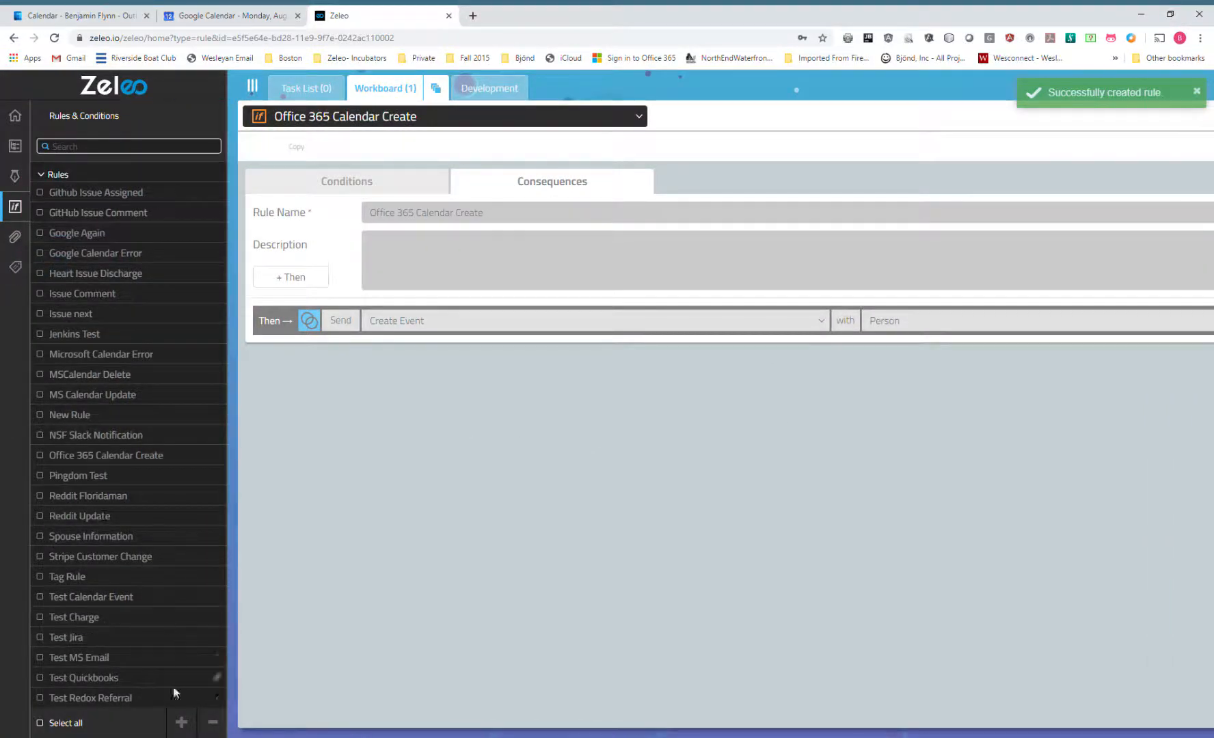
pyautogui.click(181, 722)
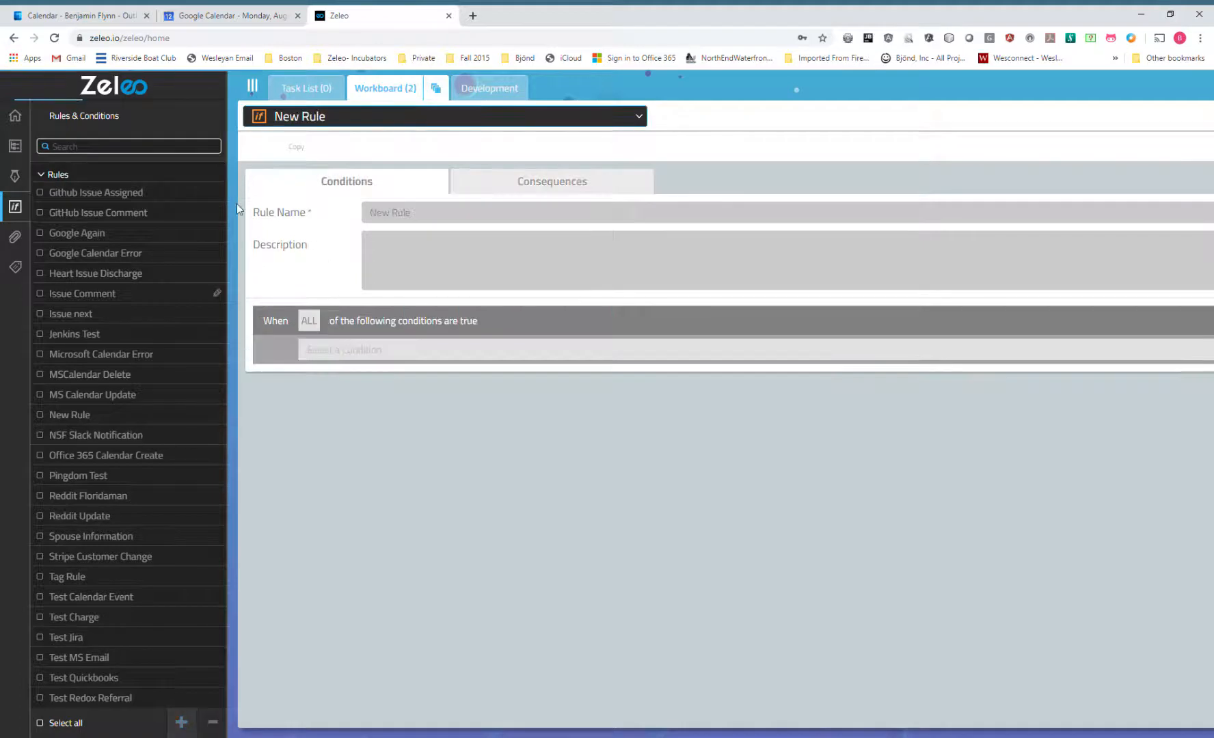
pyautogui.click(252, 86)
pyautogui.click(185, 356)
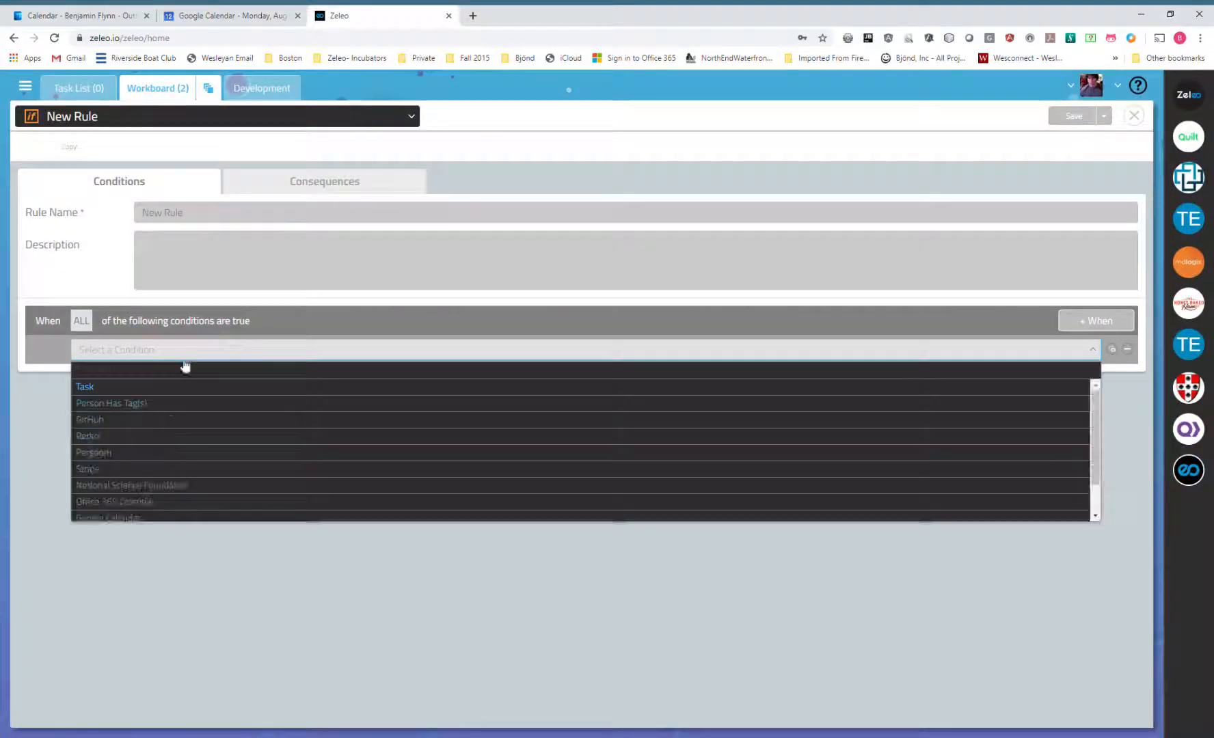
pyautogui.click(125, 501)
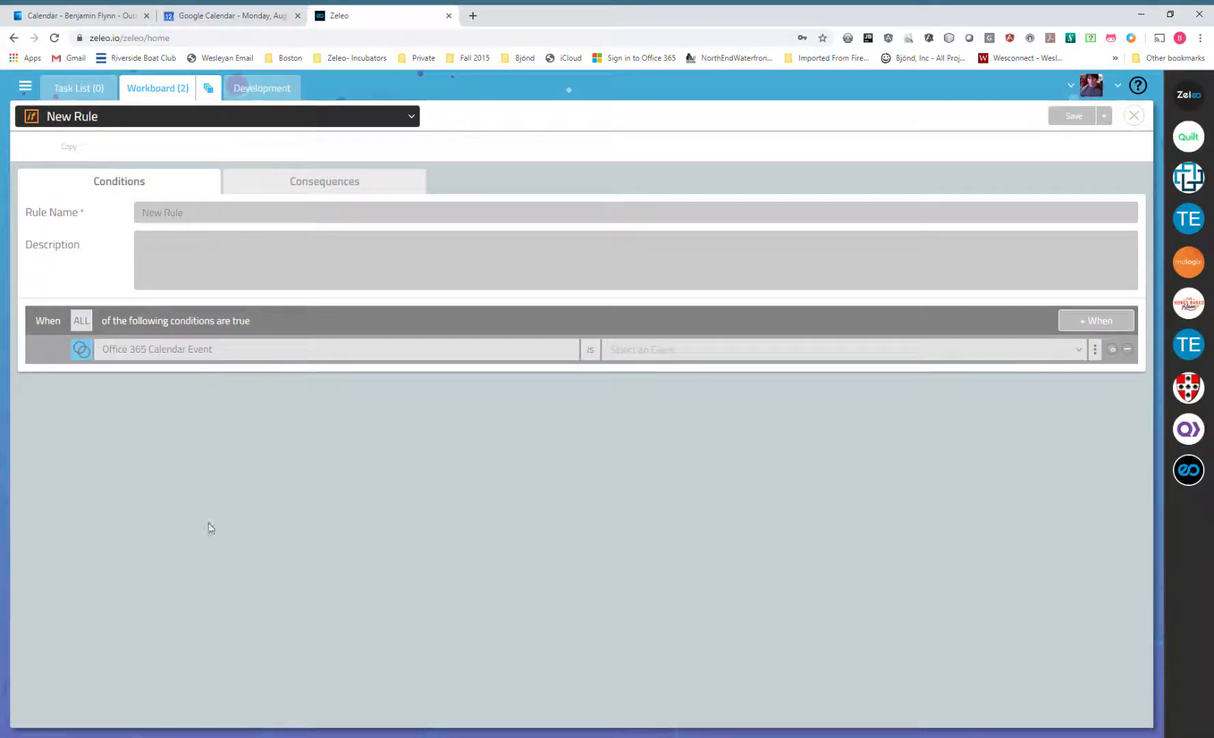
pyautogui.click(688, 354)
pyautogui.click(647, 388)
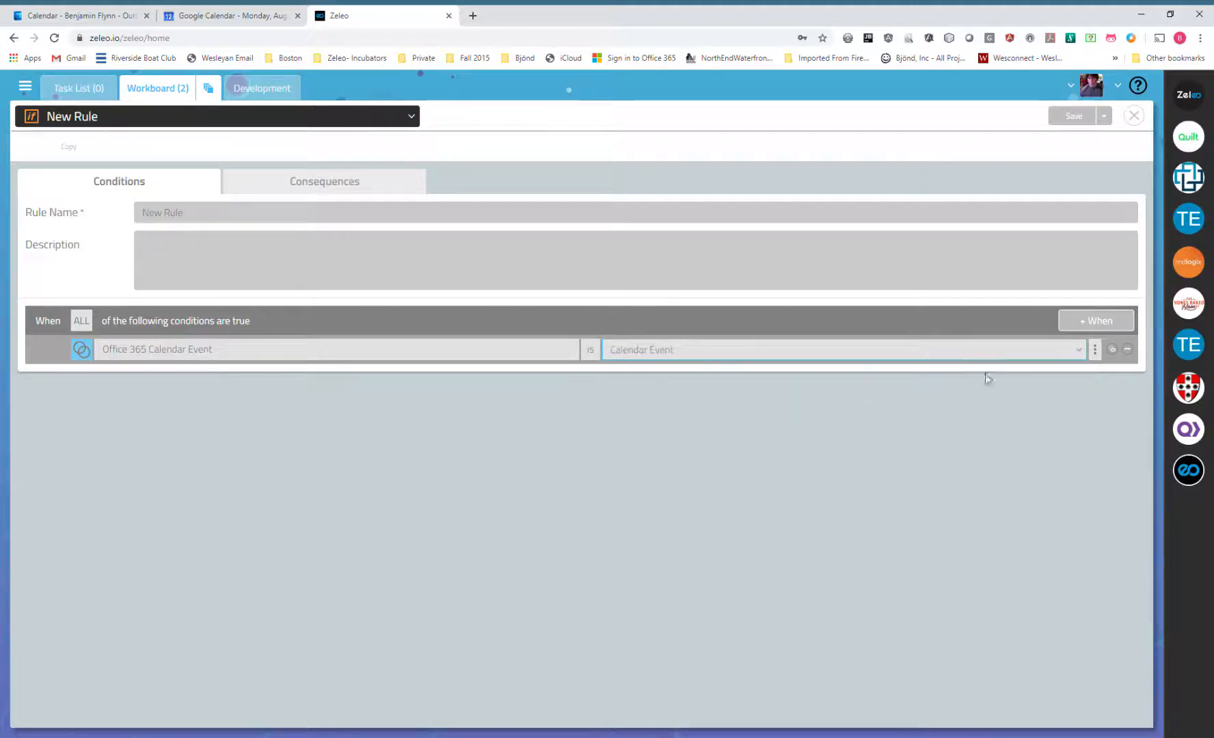
# Constrain the new rule's calendar condition so that Email Address equals Person.
pyautogui.click(1095, 350)
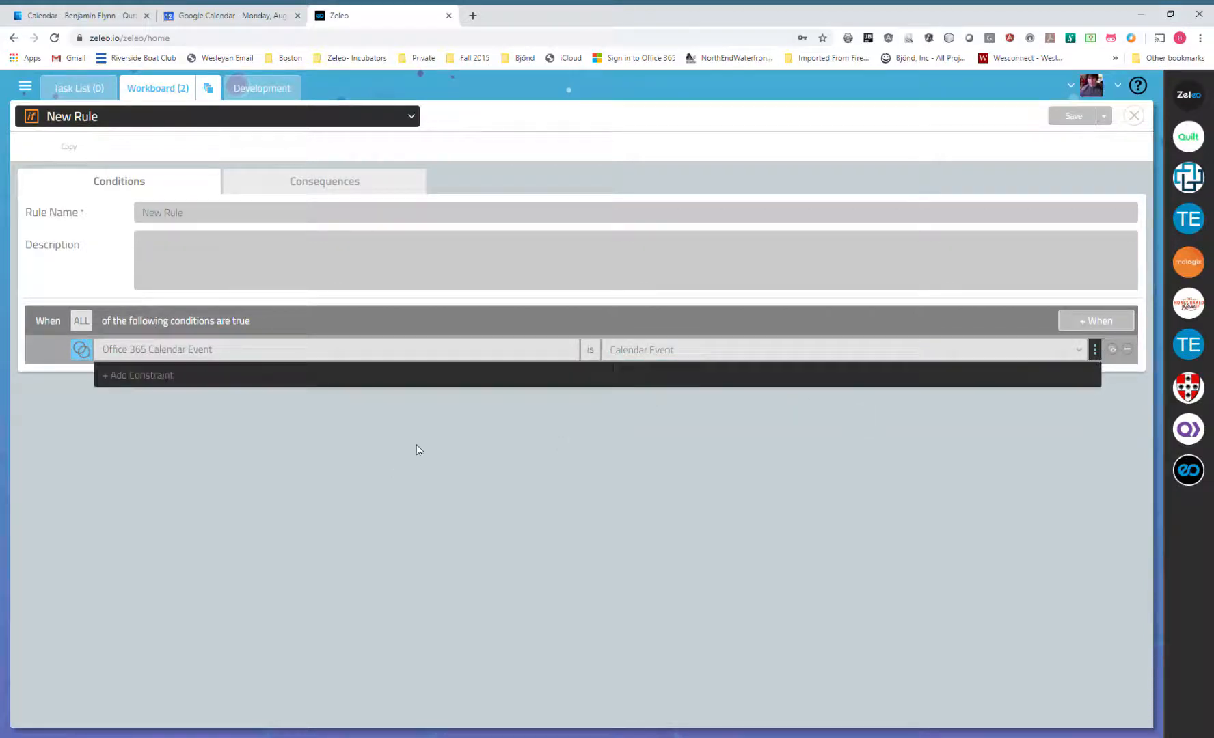
pyautogui.click(145, 376)
pyautogui.click(152, 383)
pyautogui.scroll(-5, 164, 480)
pyautogui.click(167, 499)
pyautogui.click(619, 377)
pyautogui.click(619, 411)
# Add an Event Type equals updated constraint to the new rule's condition and collapse the constraints.
pyautogui.click(157, 402)
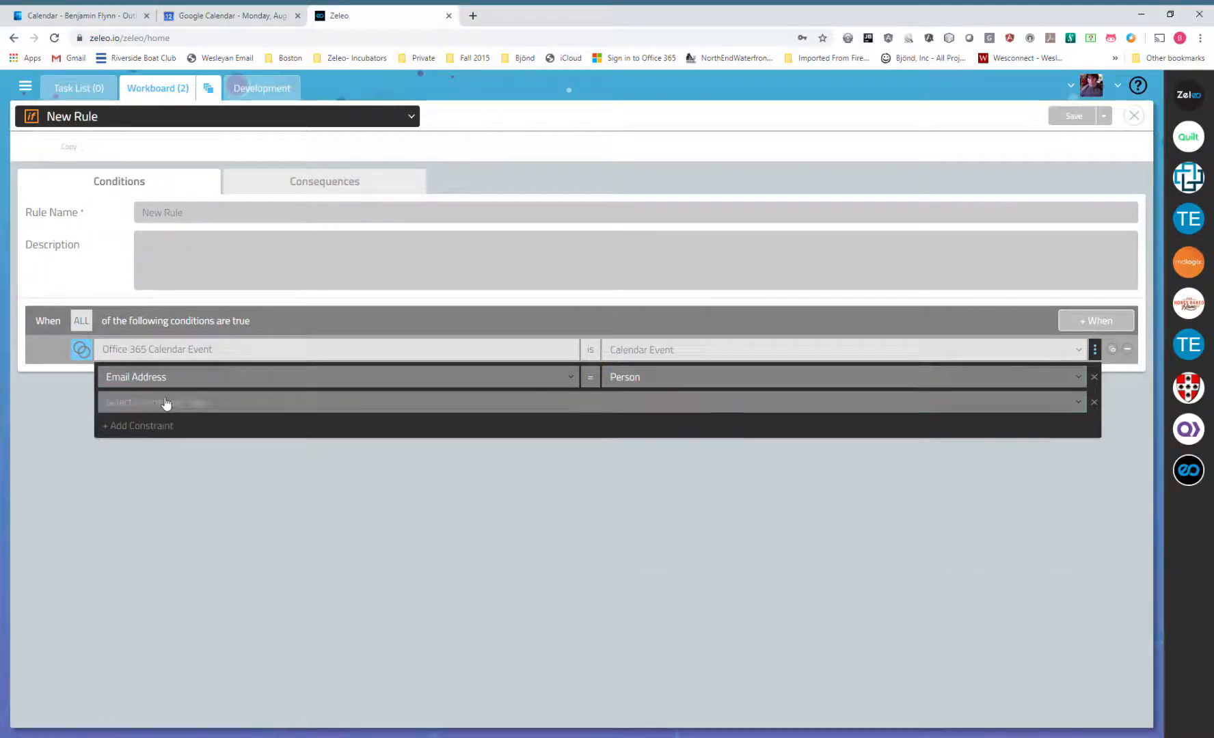
pyautogui.click(168, 403)
pyautogui.click(144, 494)
pyautogui.click(646, 402)
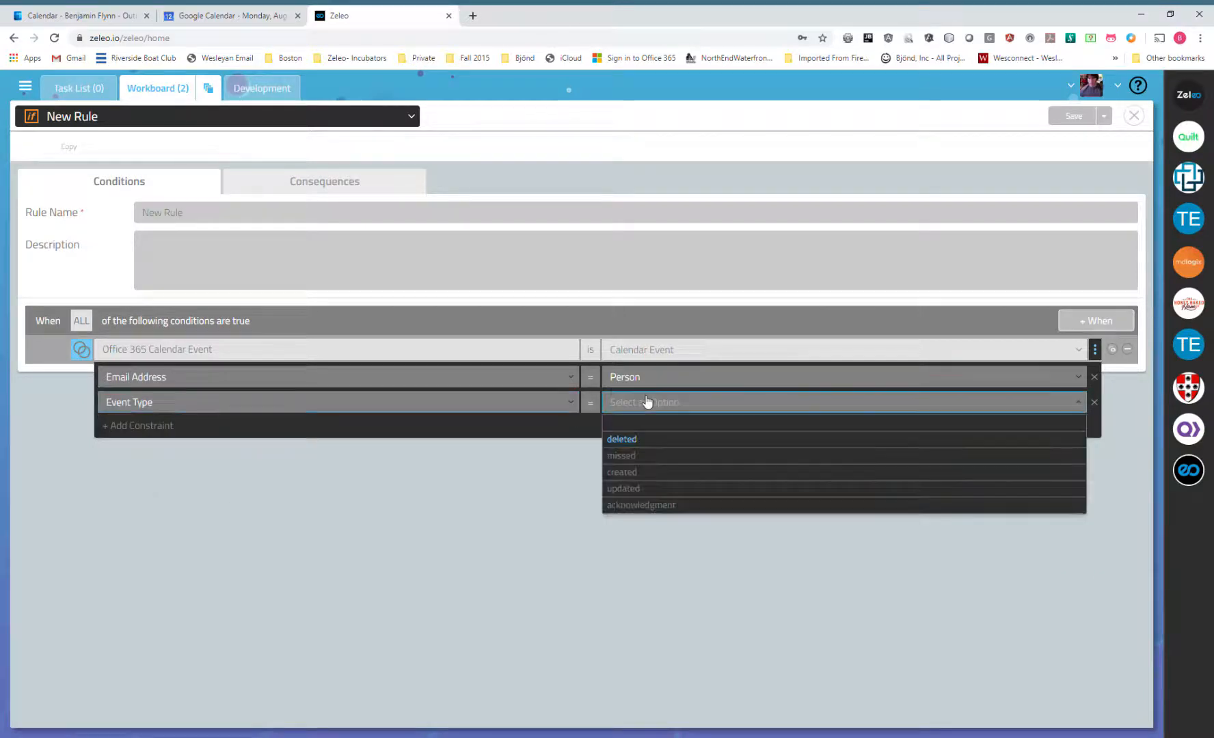
pyautogui.click(623, 488)
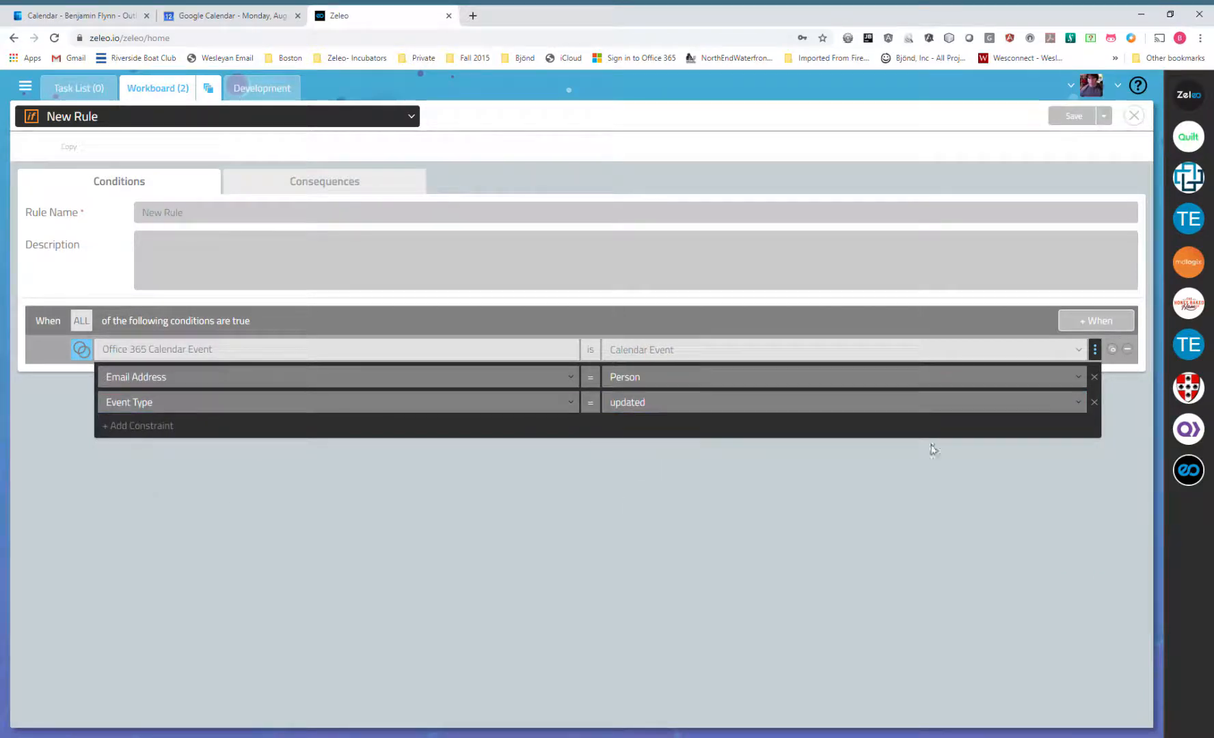
pyautogui.click(670, 405)
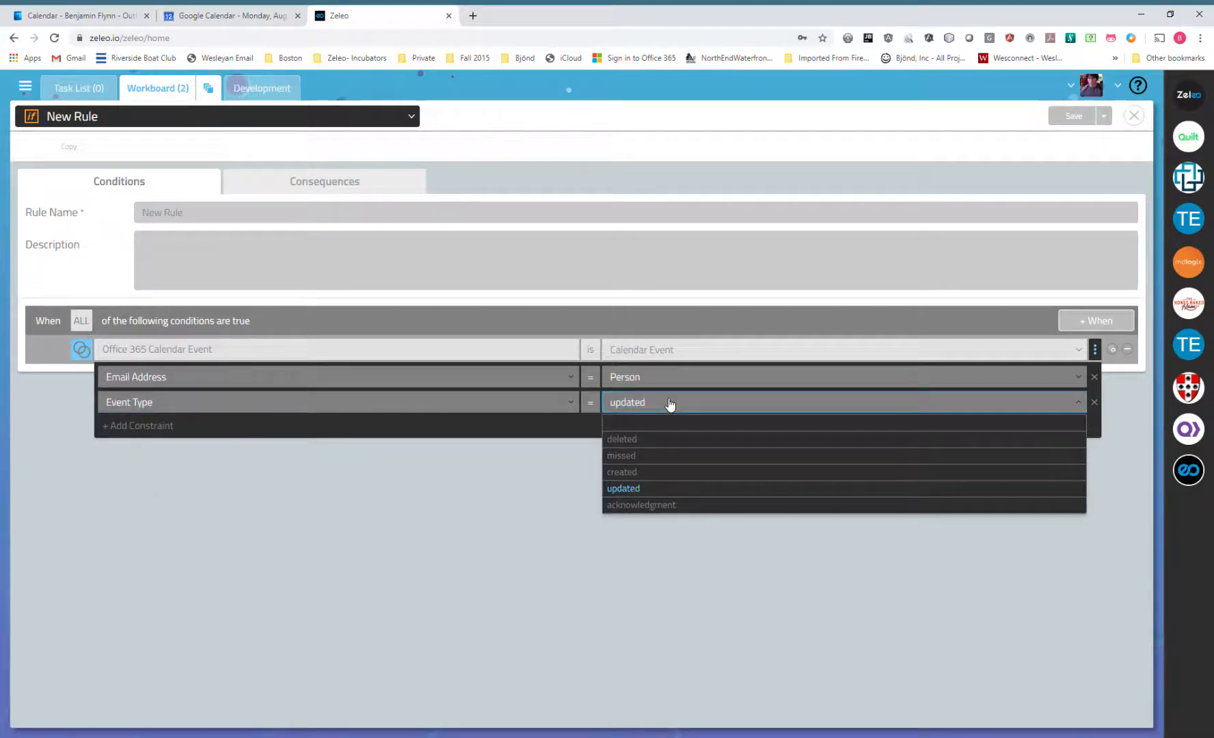
pyautogui.click(643, 489)
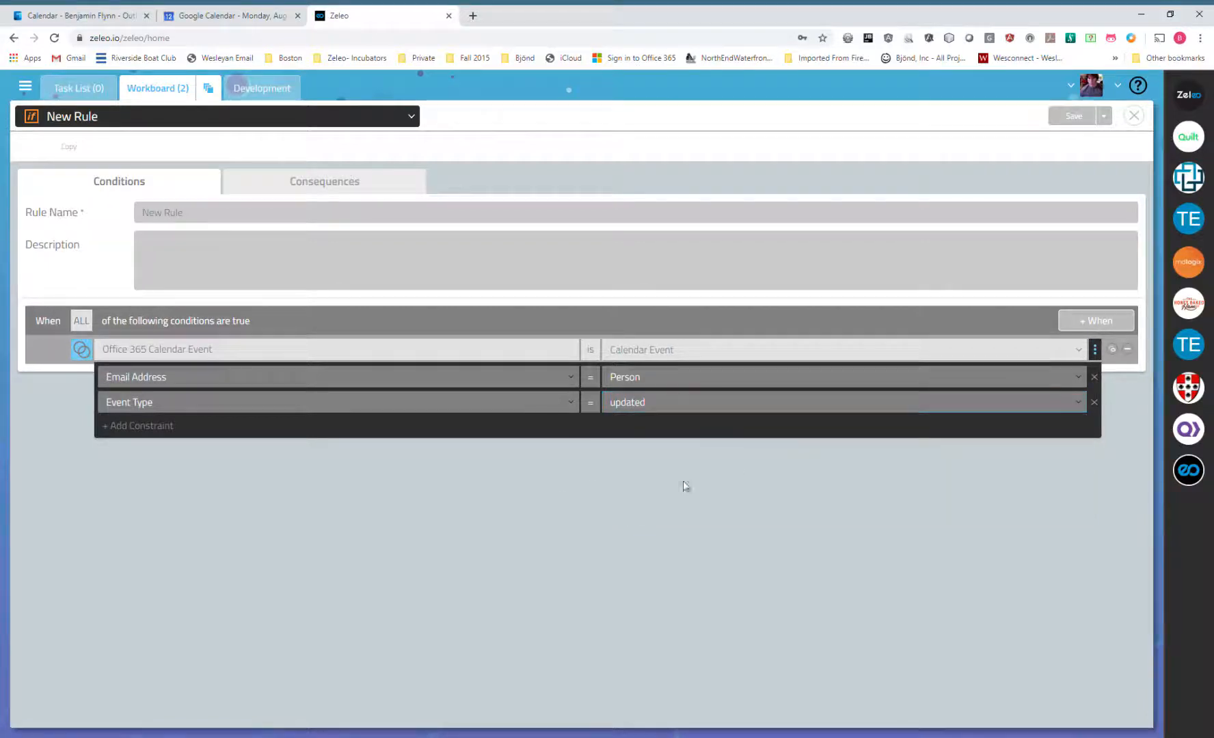
pyautogui.click(1095, 349)
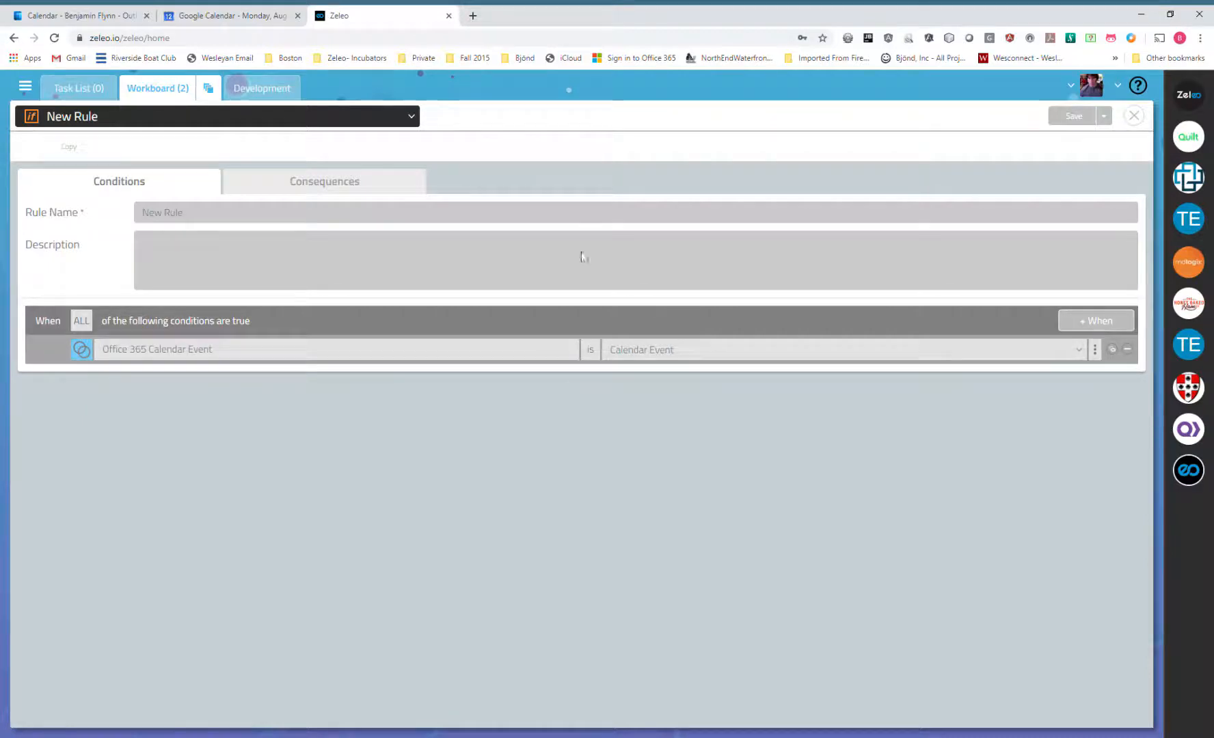
# Name the new rule "Office 365 Calendar Update Event" and show its consequences.
pyautogui.click(359, 183)
pyautogui.click(222, 213)
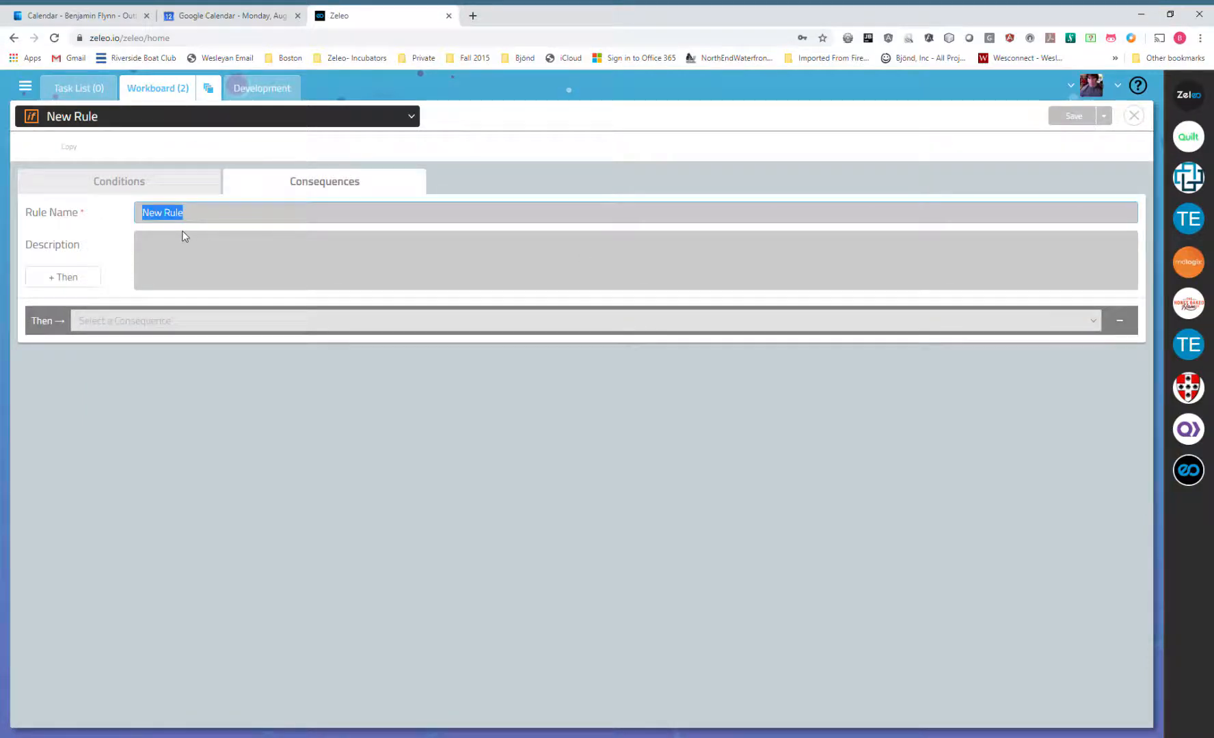
pyautogui.write('Office ')
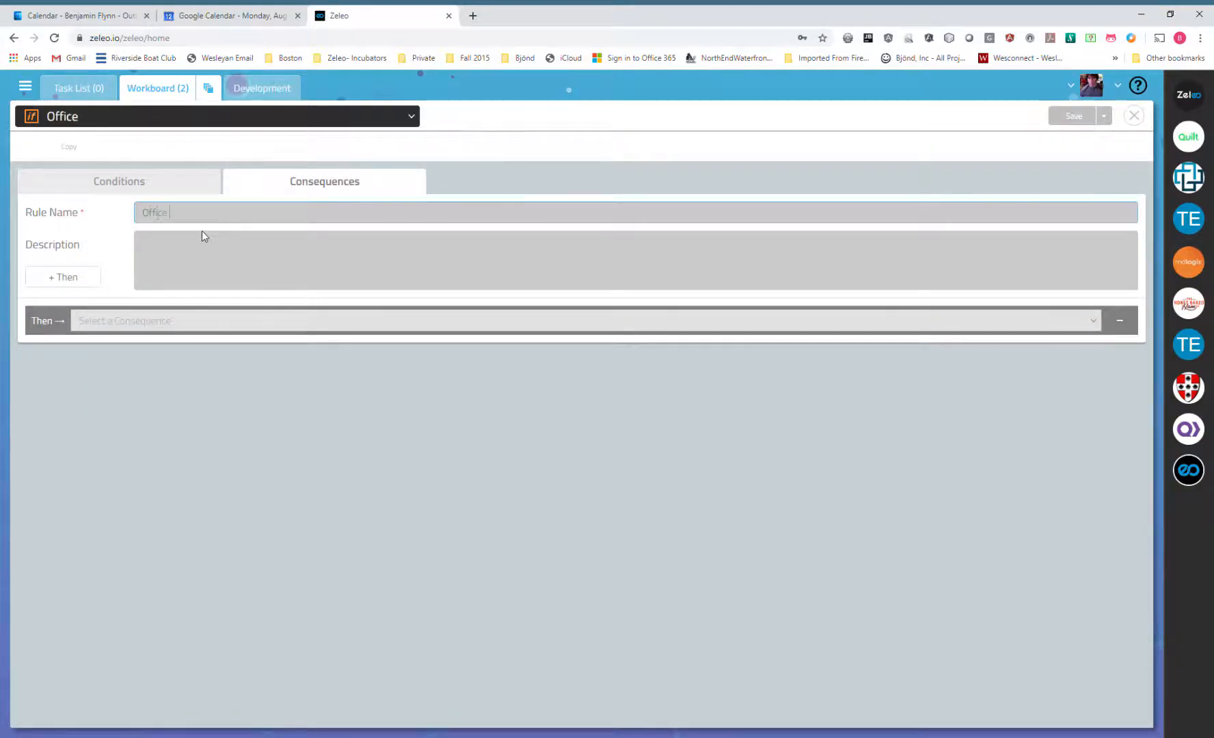
pyautogui.write('365 Calendar Event')
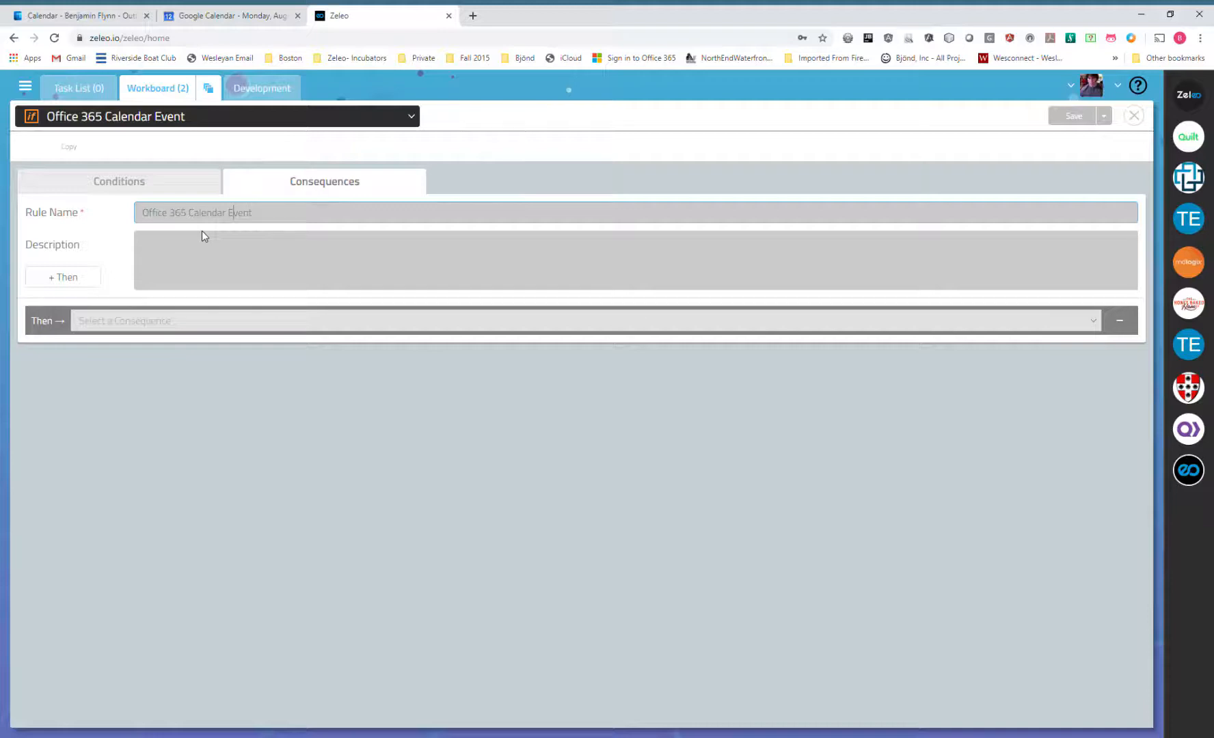
pyautogui.write('Update')
# Set the update rule's consequence to a Google Calendar Update Event with Person and save the rule.
pyautogui.click(168, 320)
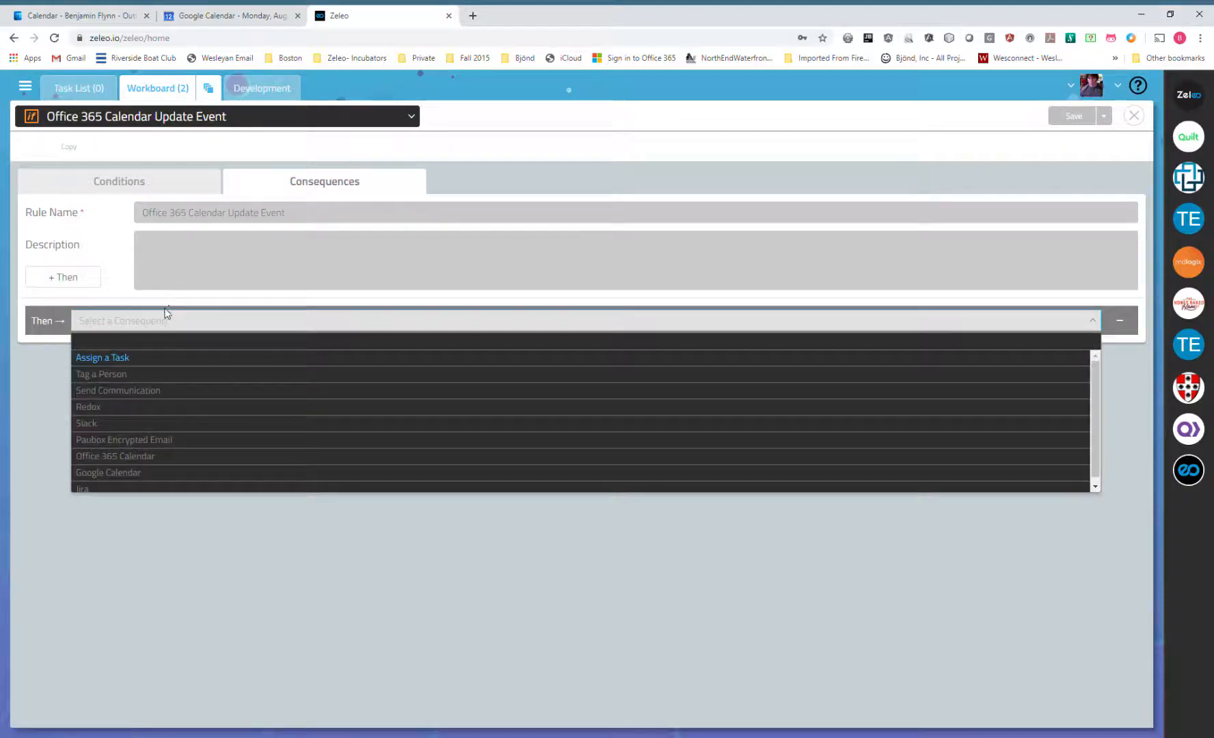
pyautogui.click(125, 479)
pyautogui.click(369, 324)
pyautogui.click(179, 373)
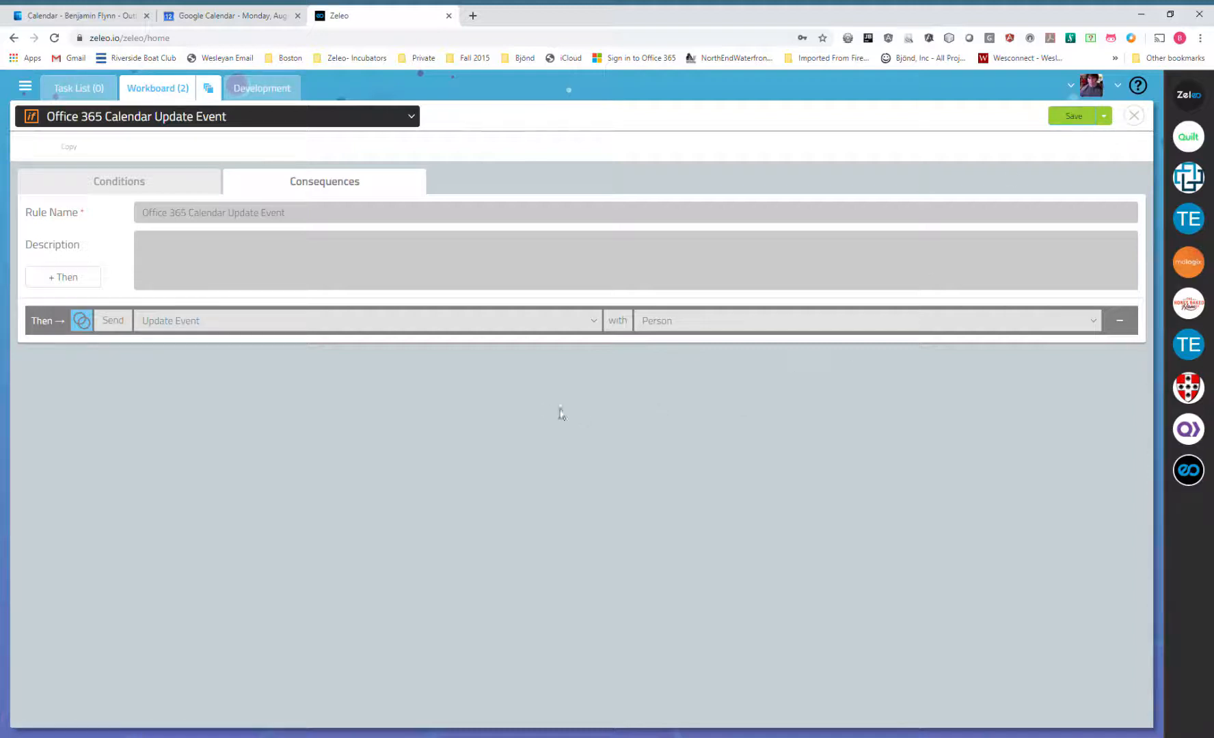
# Create another rule and name it "Office 365 Delete Event".
pyautogui.click(27, 88)
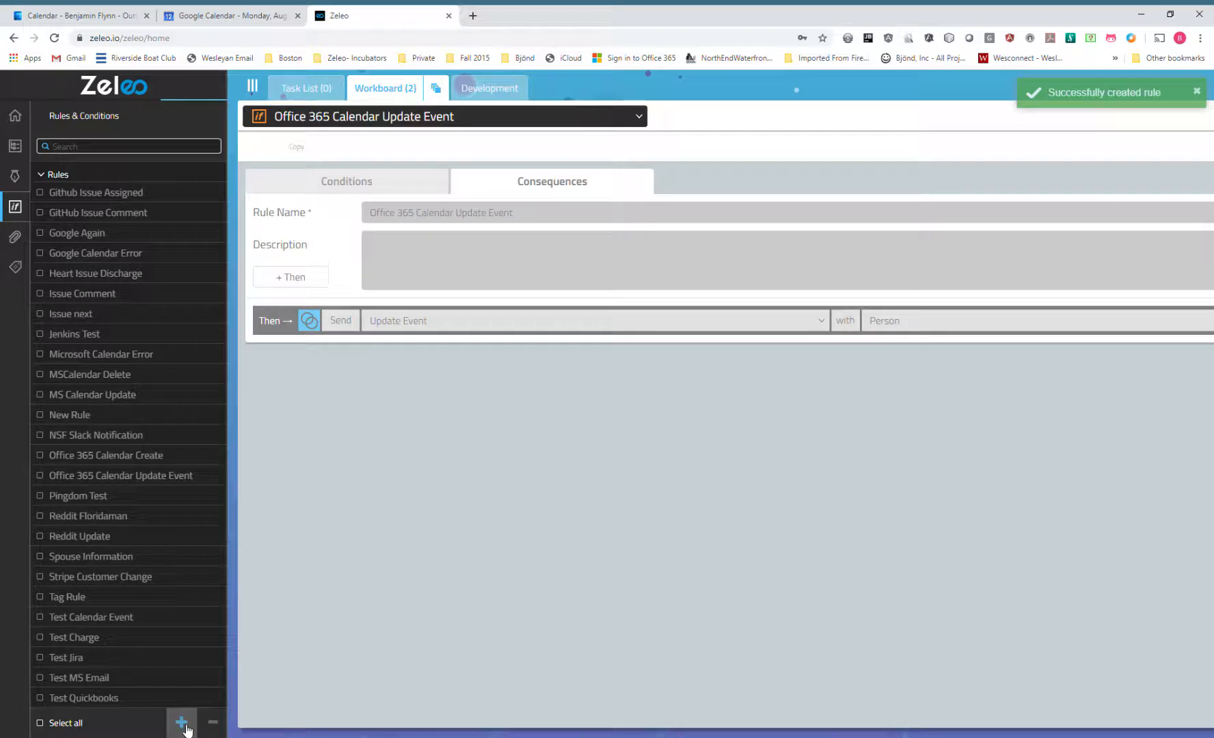
pyautogui.click(181, 722)
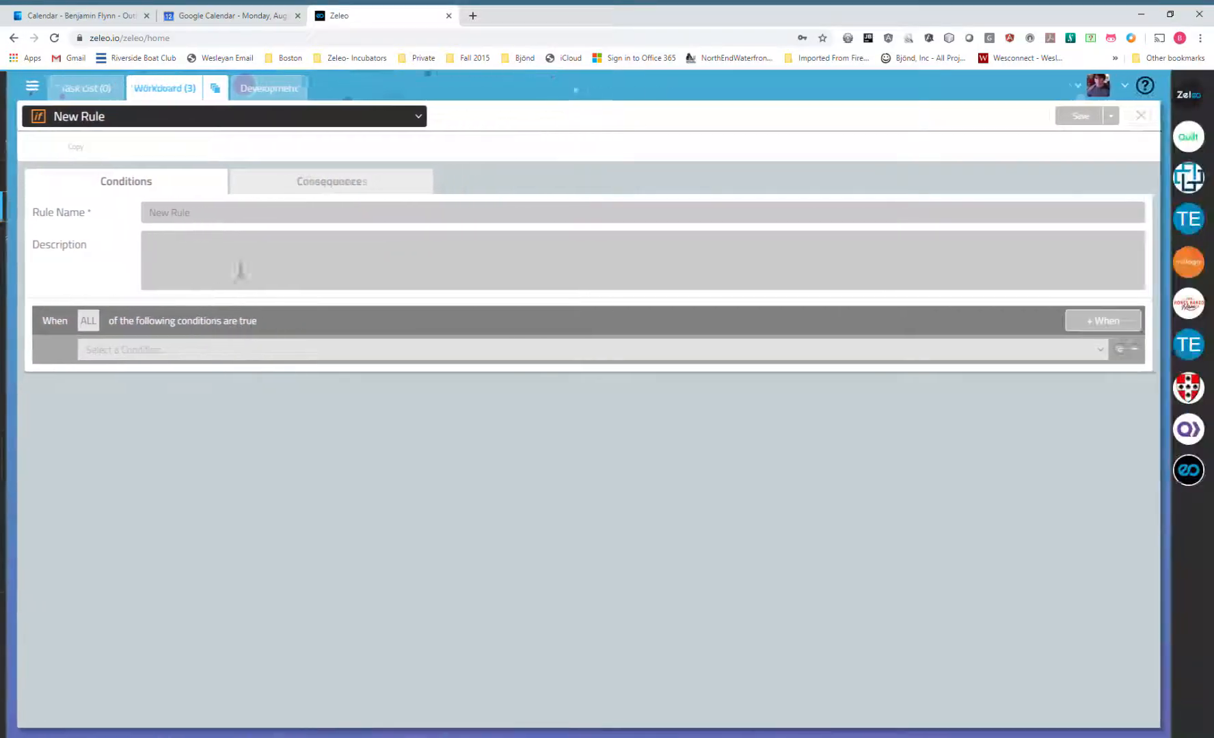
pyautogui.moveTo(217, 212); pyautogui.dragTo(61, 209)
pyautogui.write('Office 365')
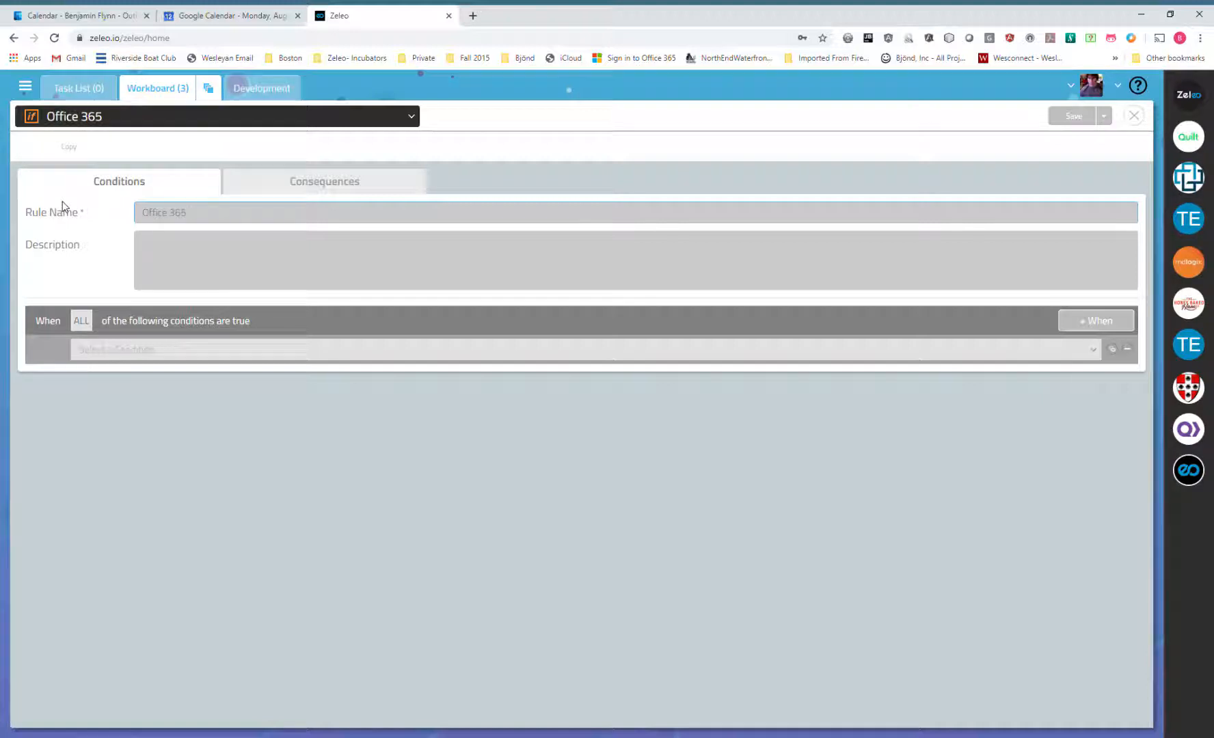
pyautogui.write(' Delete Event')
# Set the delete rule's condition to an Office 365 Calendar Event that is a Calendar Event.
pyautogui.click(243, 350)
pyautogui.click(114, 501)
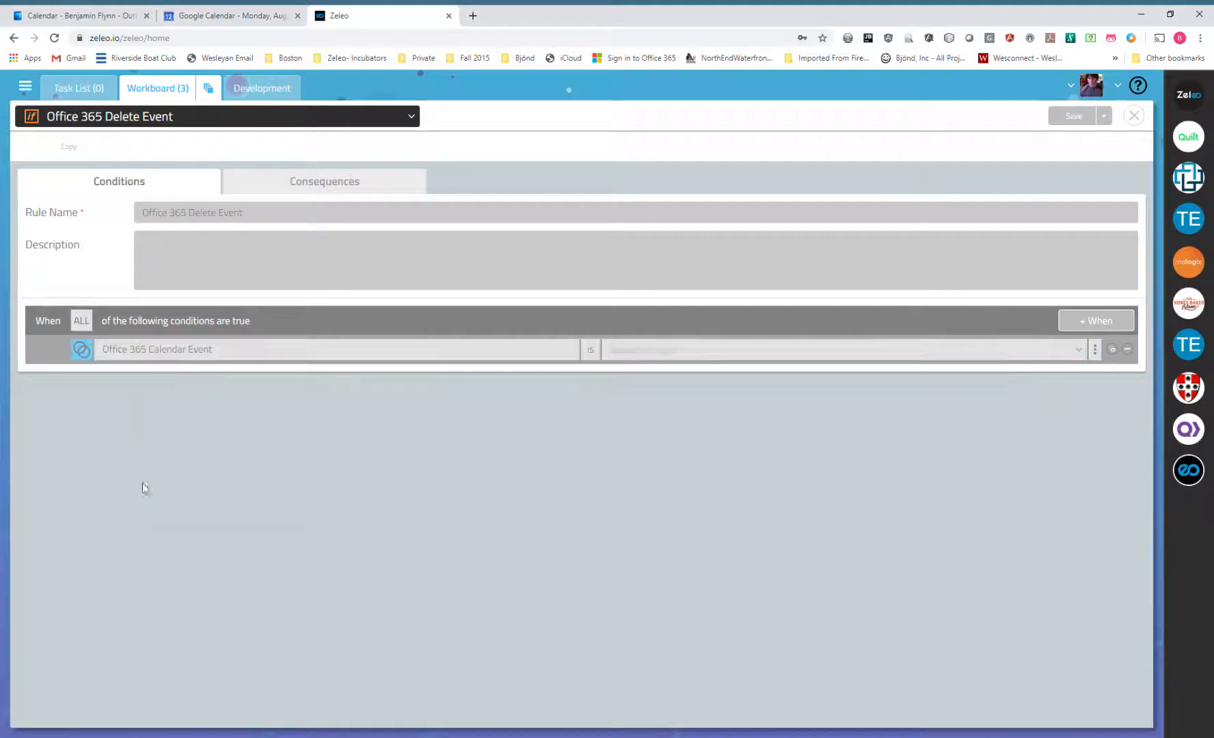
pyautogui.click(641, 350)
pyautogui.click(640, 387)
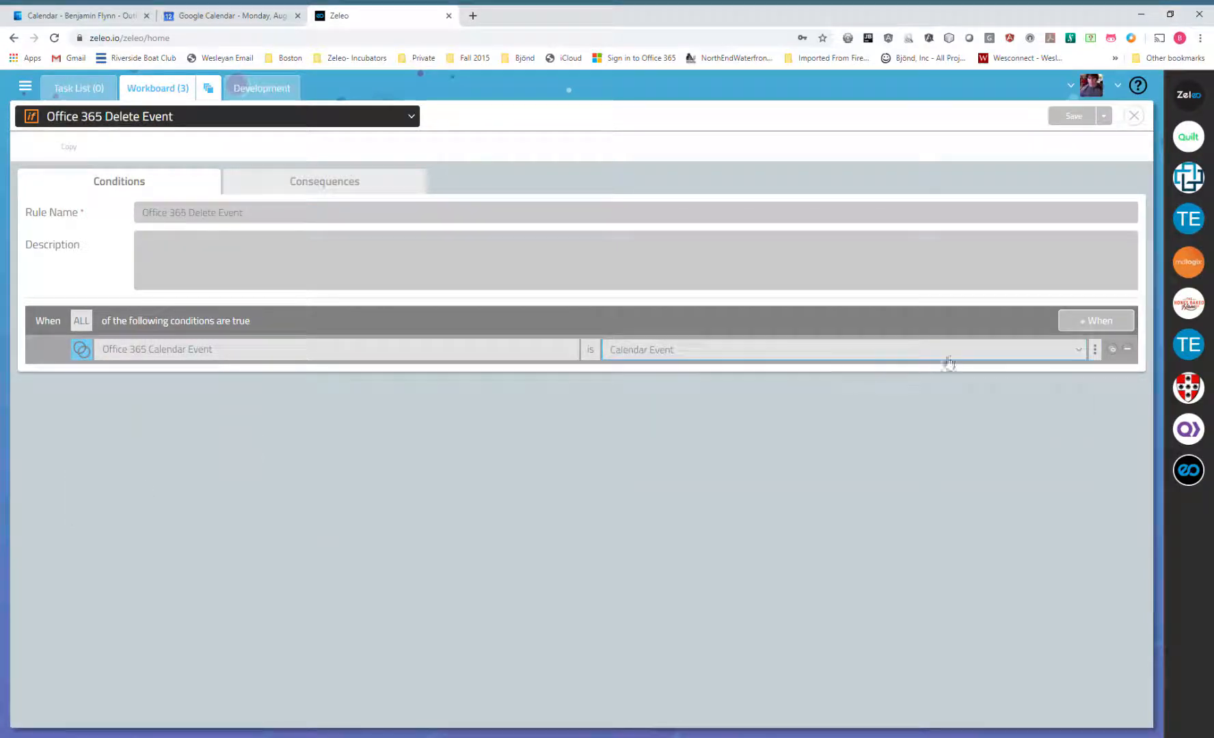
# Constrain the delete rule's calendar condition so that Email Address equals Person.
pyautogui.click(1094, 350)
pyautogui.click(140, 376)
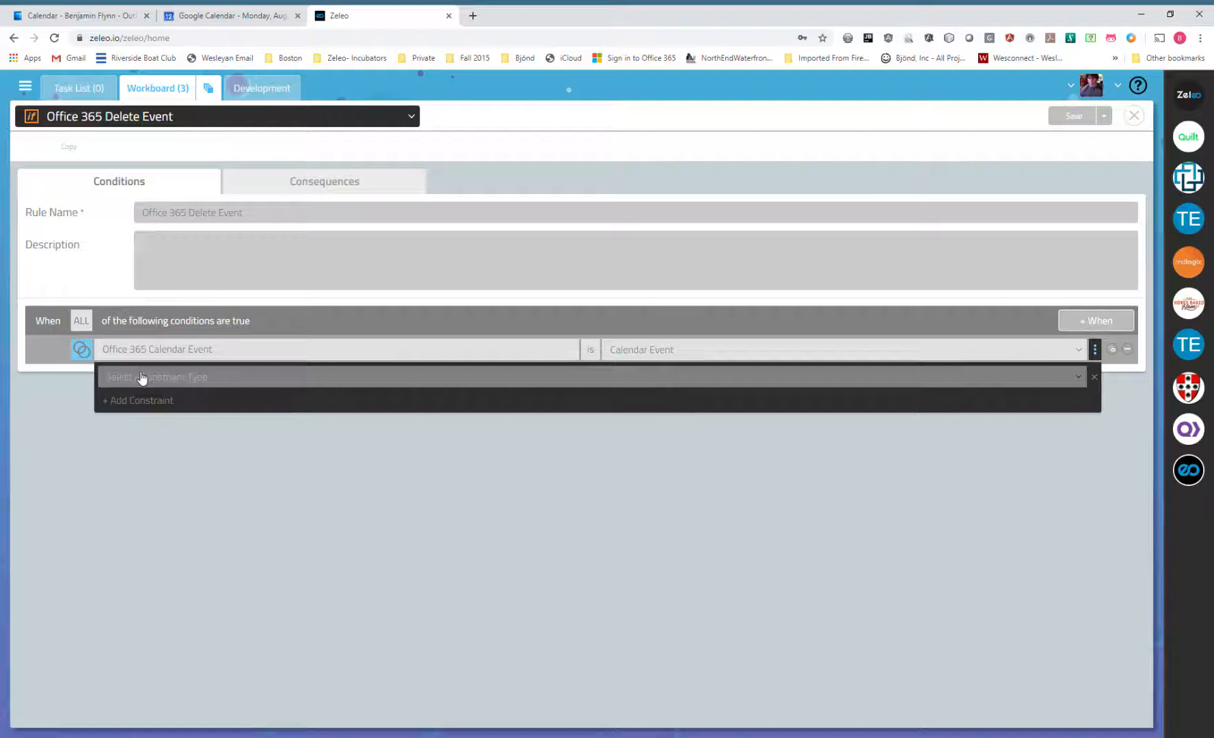
pyautogui.click(140, 376)
pyautogui.scroll(-5, 181, 478)
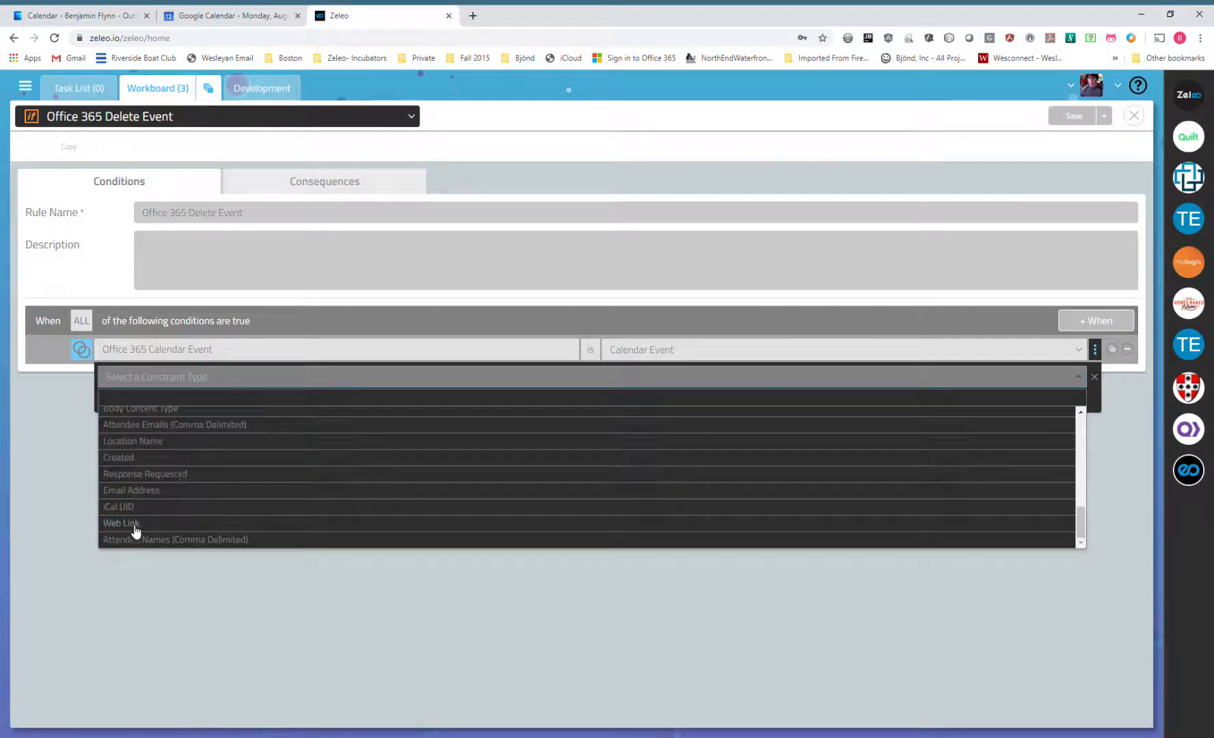
pyautogui.click(131, 490)
pyautogui.click(639, 389)
pyautogui.click(628, 415)
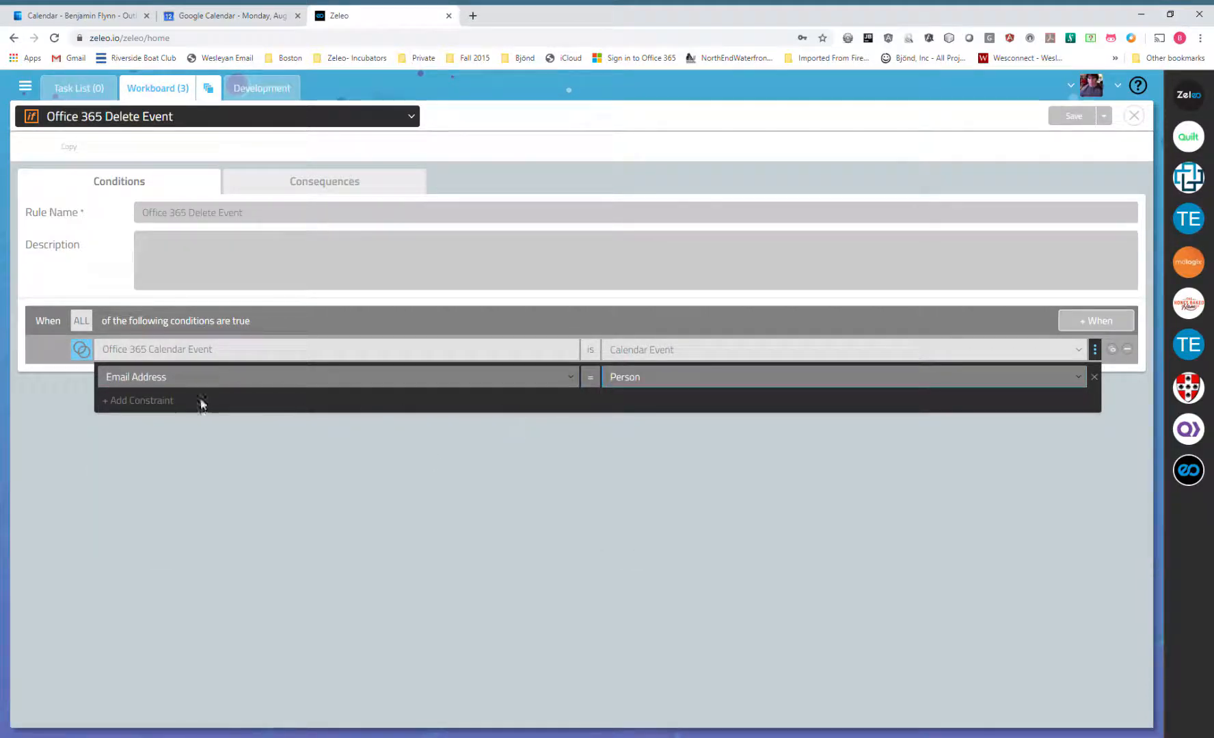
# Add an Event Type equals deleted constraint to the delete rule's condition and collapse the constraints.
pyautogui.click(163, 401)
pyautogui.click(168, 402)
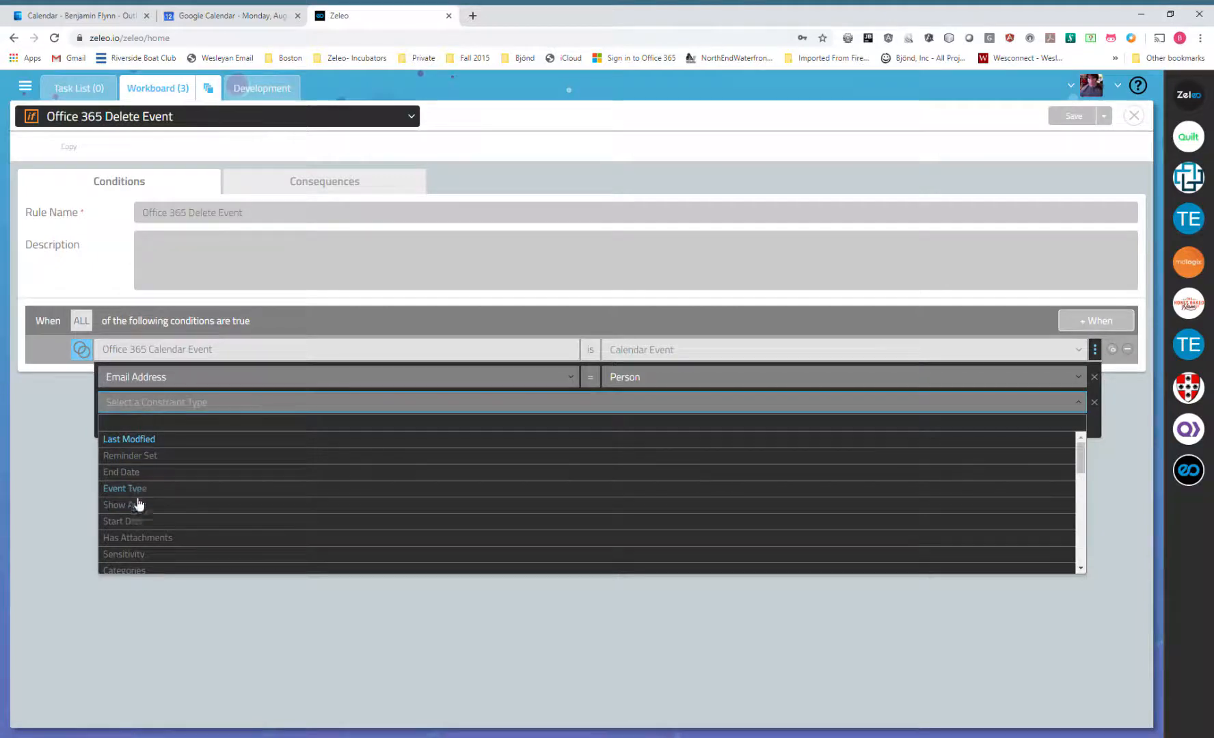
pyautogui.scroll(-1, 137, 495)
pyautogui.scroll(2, 142, 496)
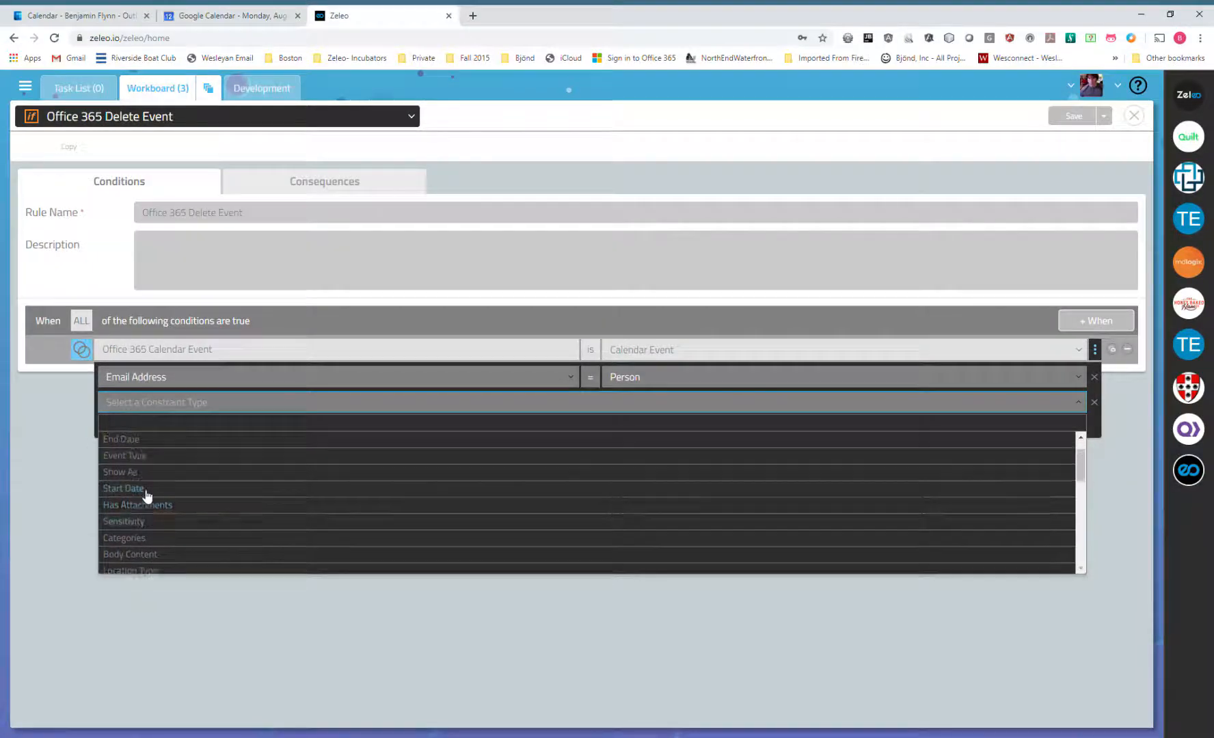
pyautogui.click(144, 491)
pyautogui.click(702, 409)
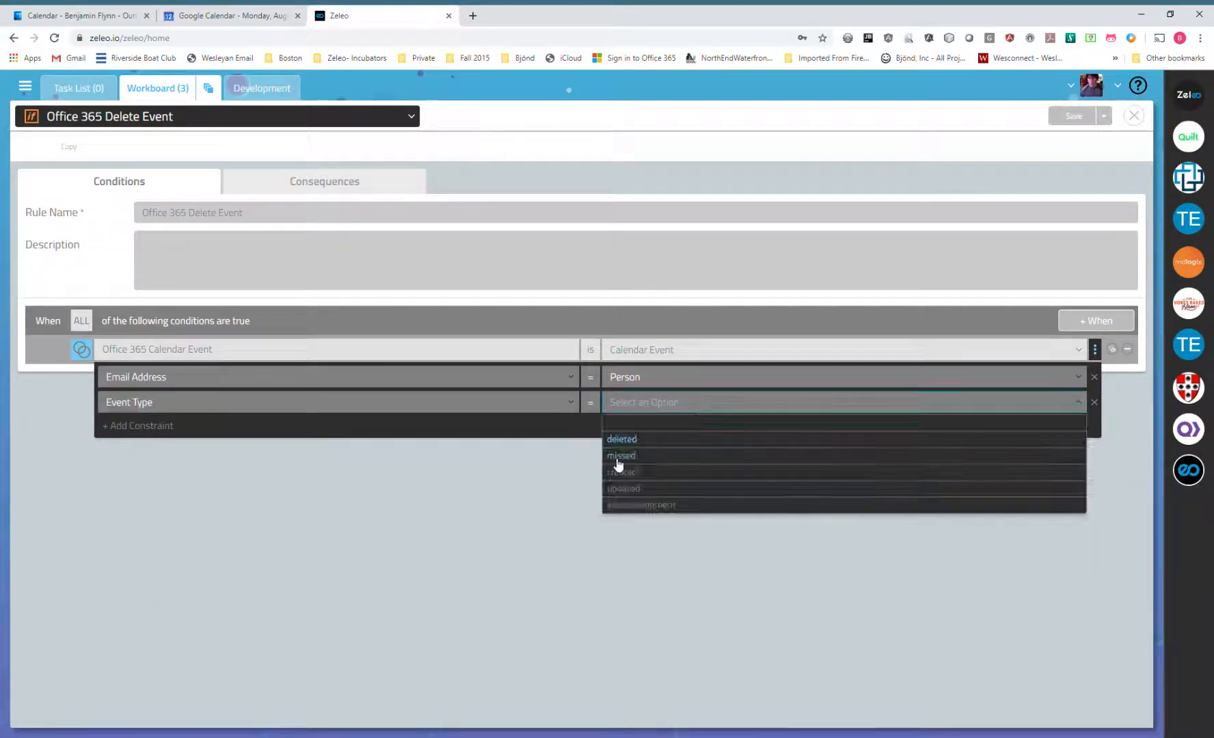
pyautogui.click(626, 439)
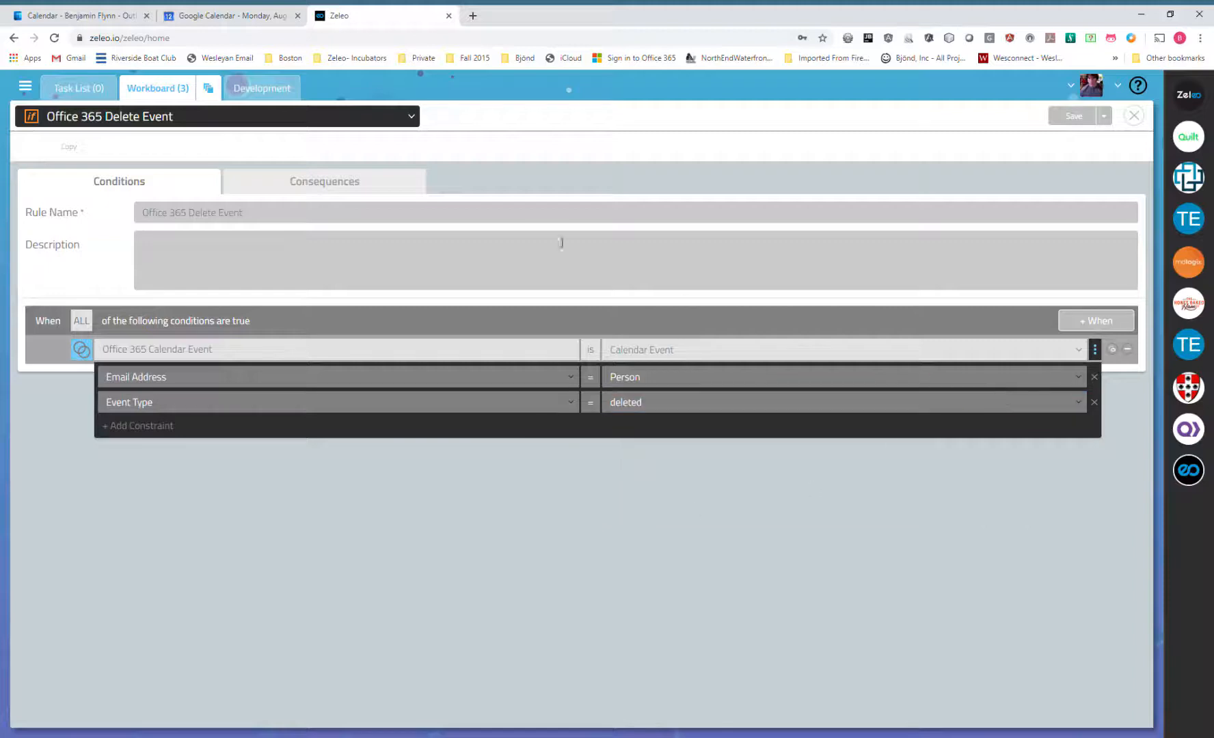
pyautogui.click(1094, 350)
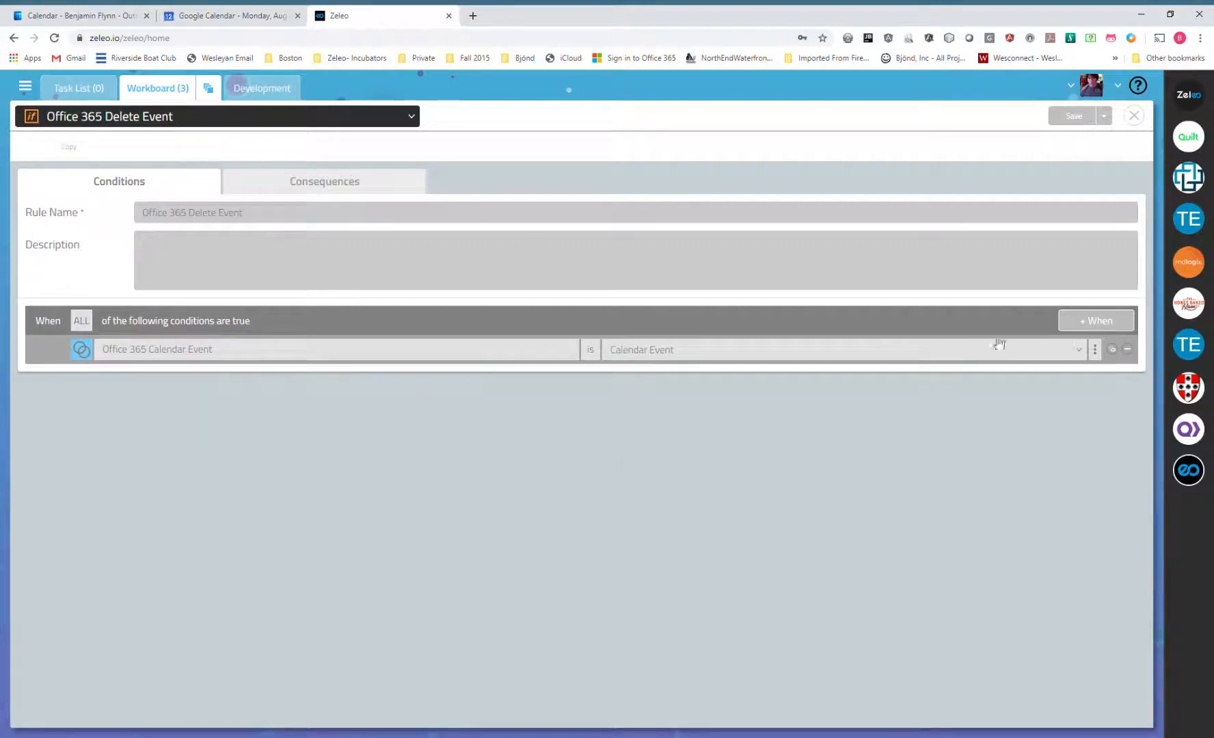
# Set the delete rule's consequence to a Google Calendar Delete Event with Person and save the rule.
pyautogui.click(369, 183)
pyautogui.click(228, 321)
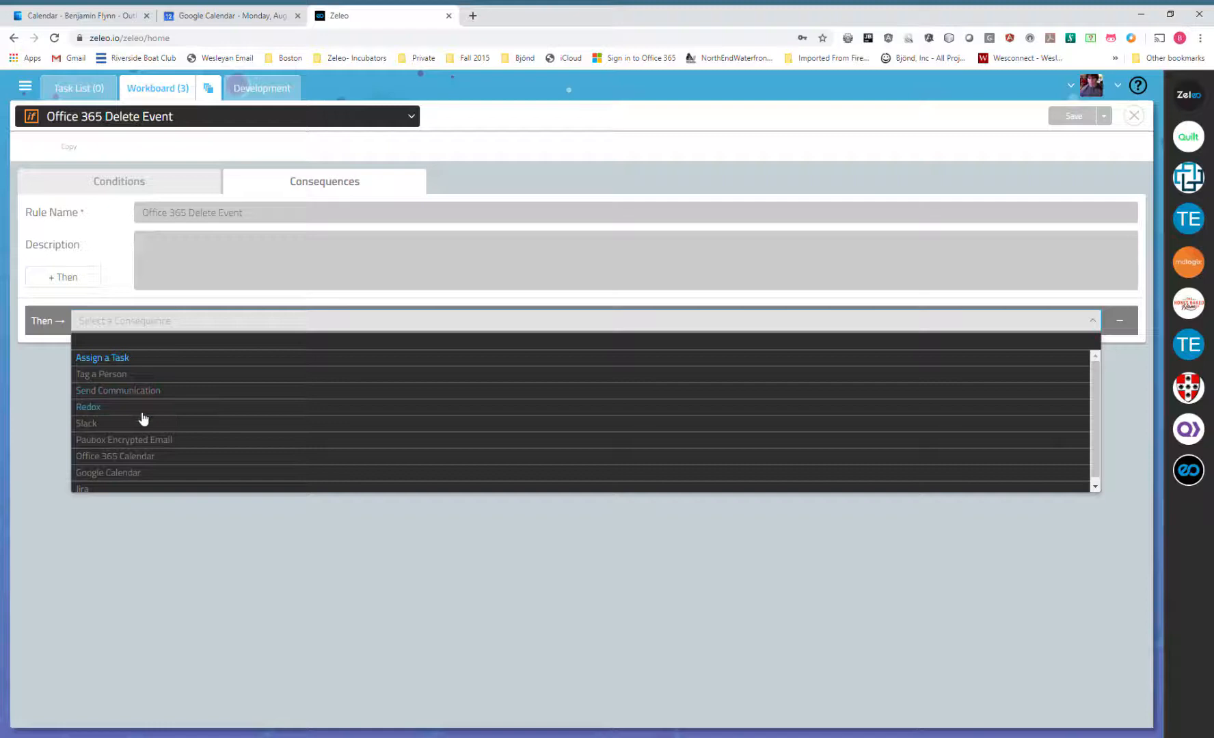
pyautogui.click(117, 473)
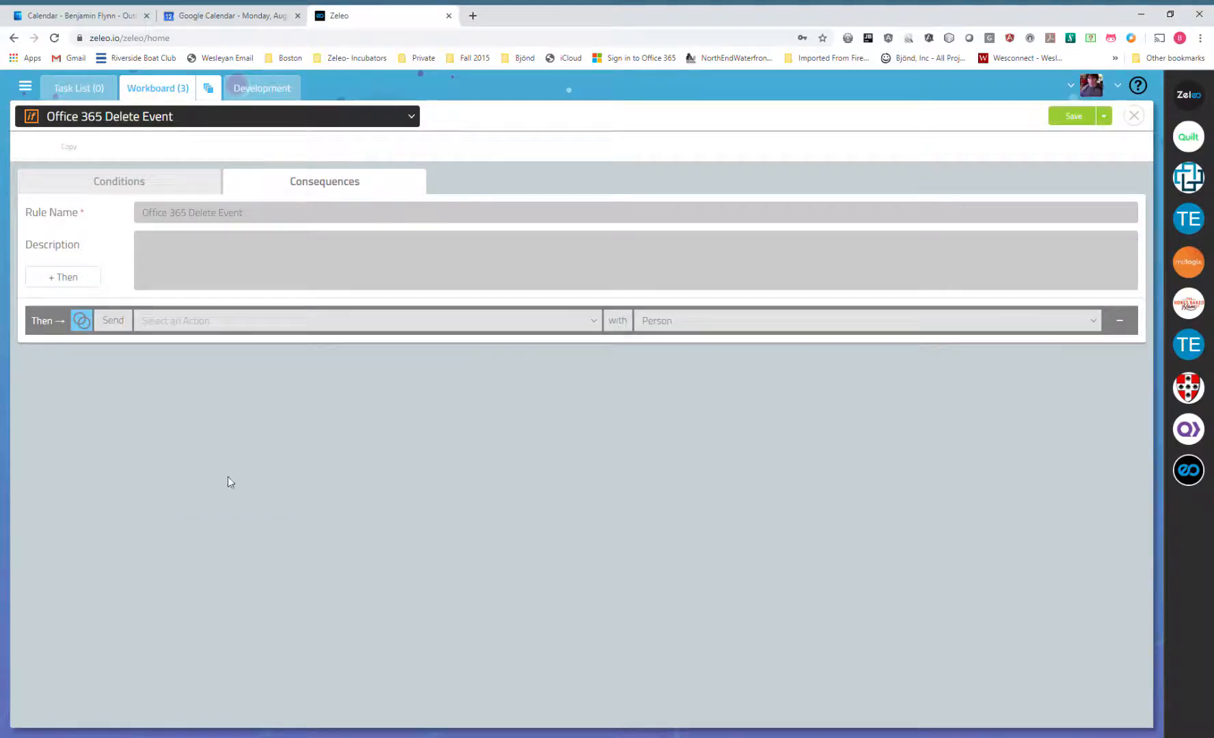
pyautogui.click(218, 326)
pyautogui.click(165, 390)
pyautogui.hotkey('ctrl', 's')
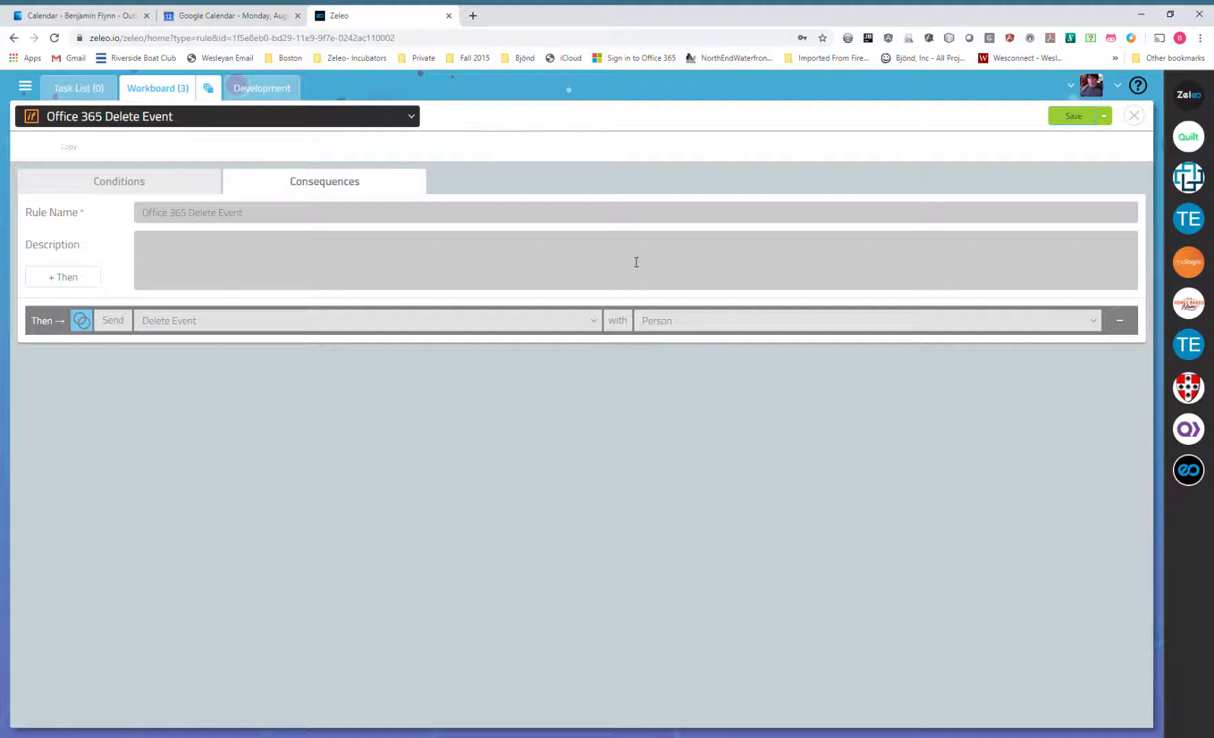
# Create "Test Appointment" in the Outlook calendar for Monday 8/12/2019, 3:00 to 3:30 PM, and check for it in Google Calendar.
pyautogui.click(93, 14)
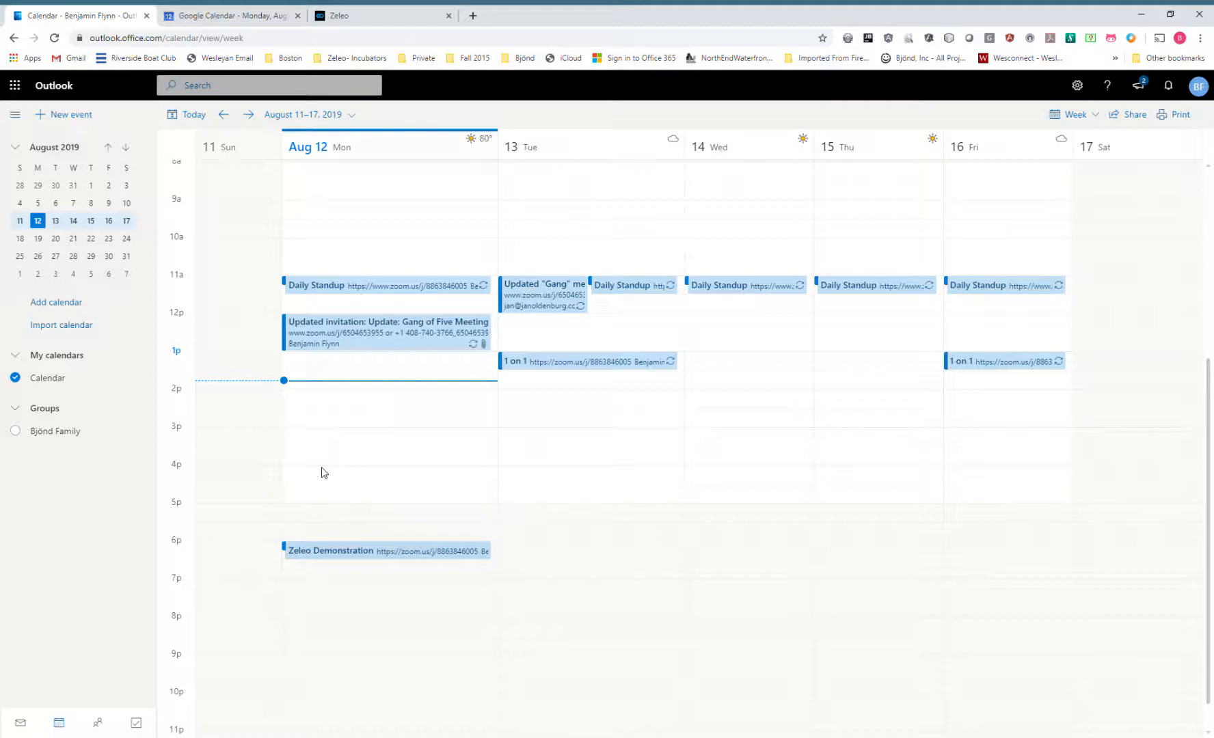
pyautogui.click(330, 440)
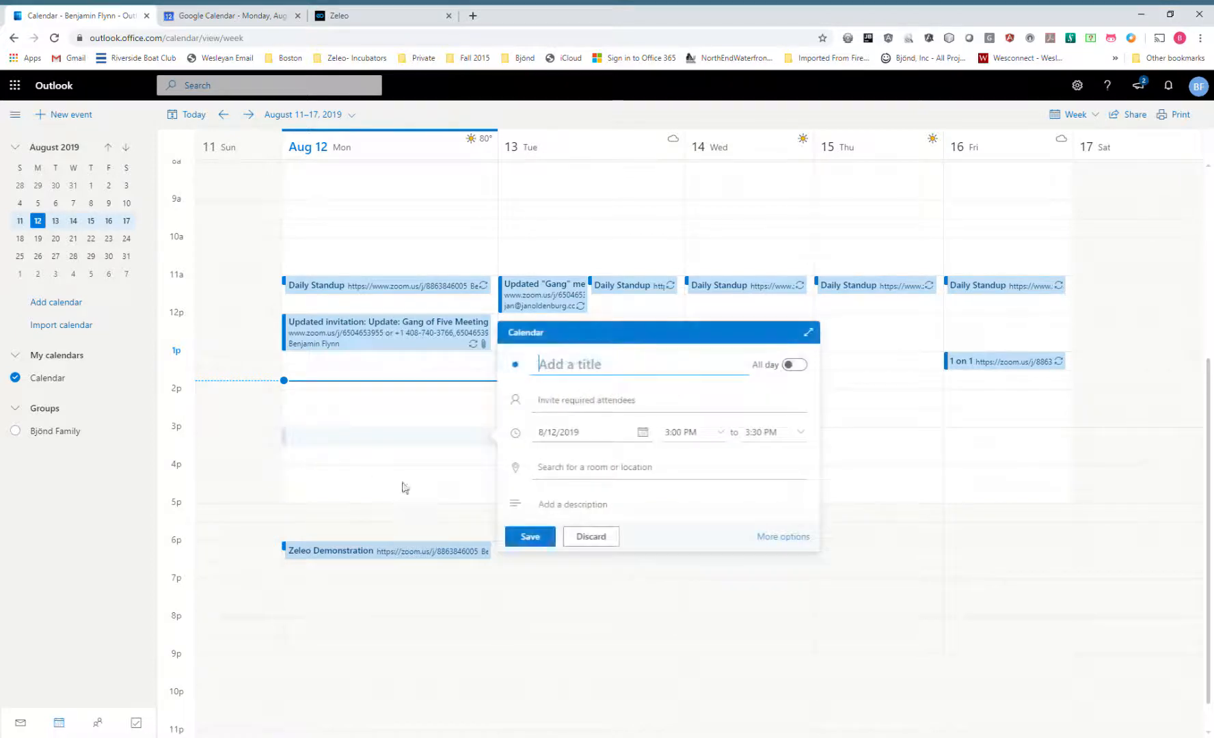
pyautogui.write('Test Appointment')
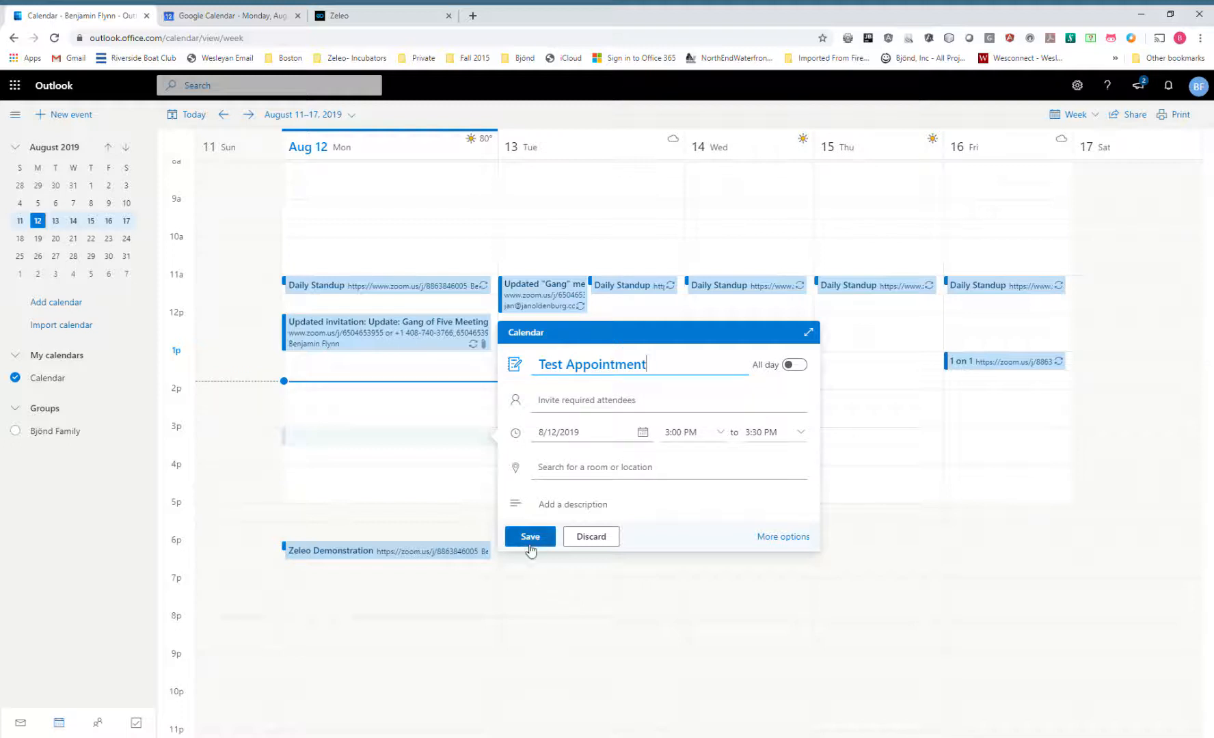
pyautogui.click(531, 538)
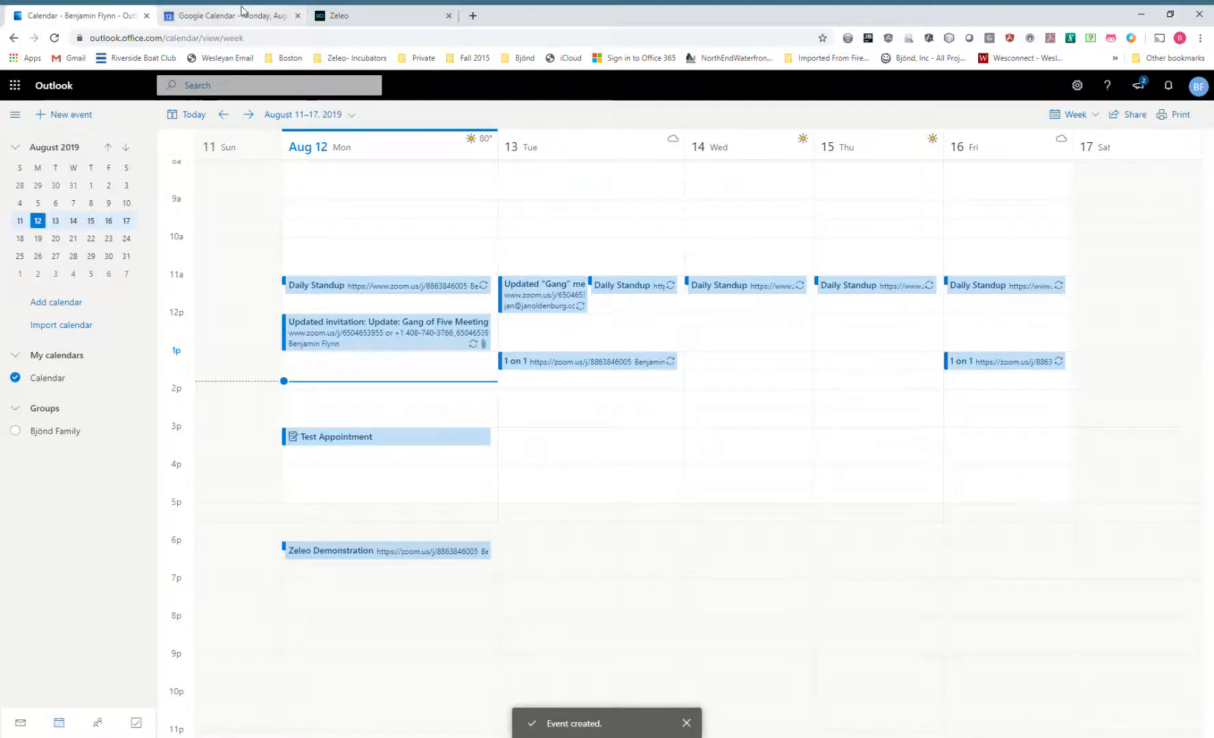
pyautogui.click(242, 13)
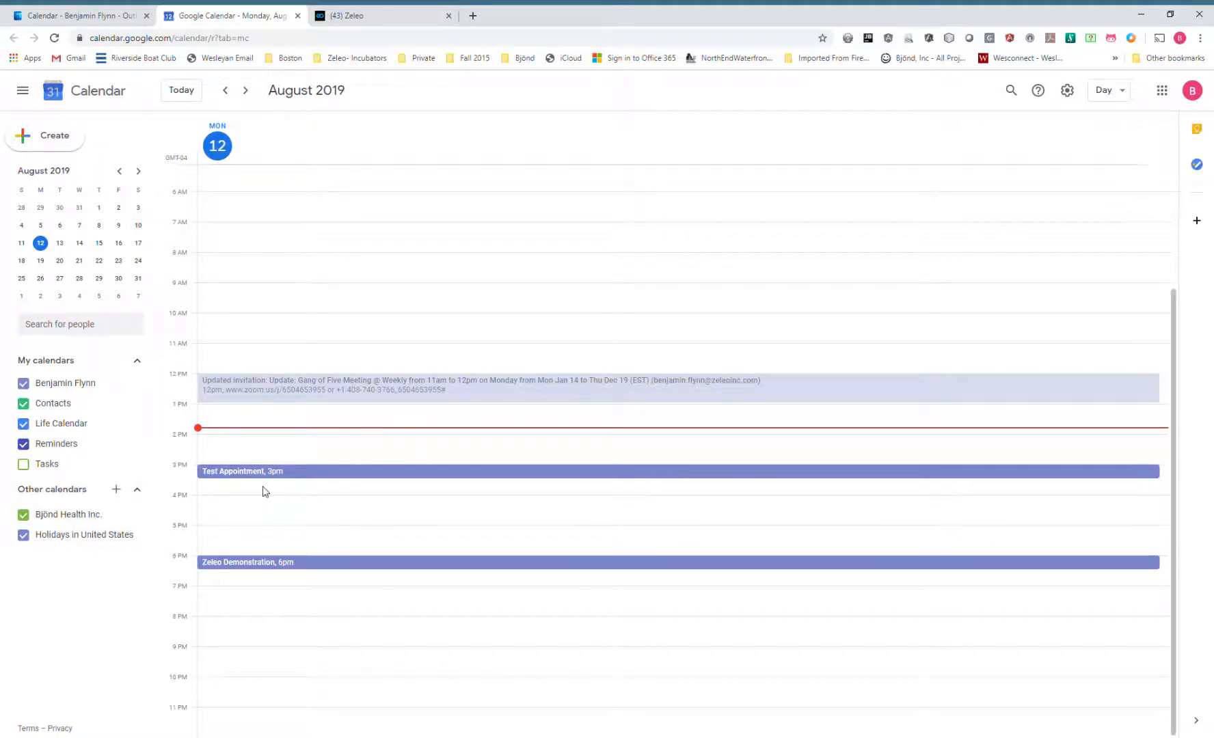
# Rename the Outlook event "Test Appointment" to "New Name", save it, and check the change in Google Calendar.
pyautogui.click(60, 14)
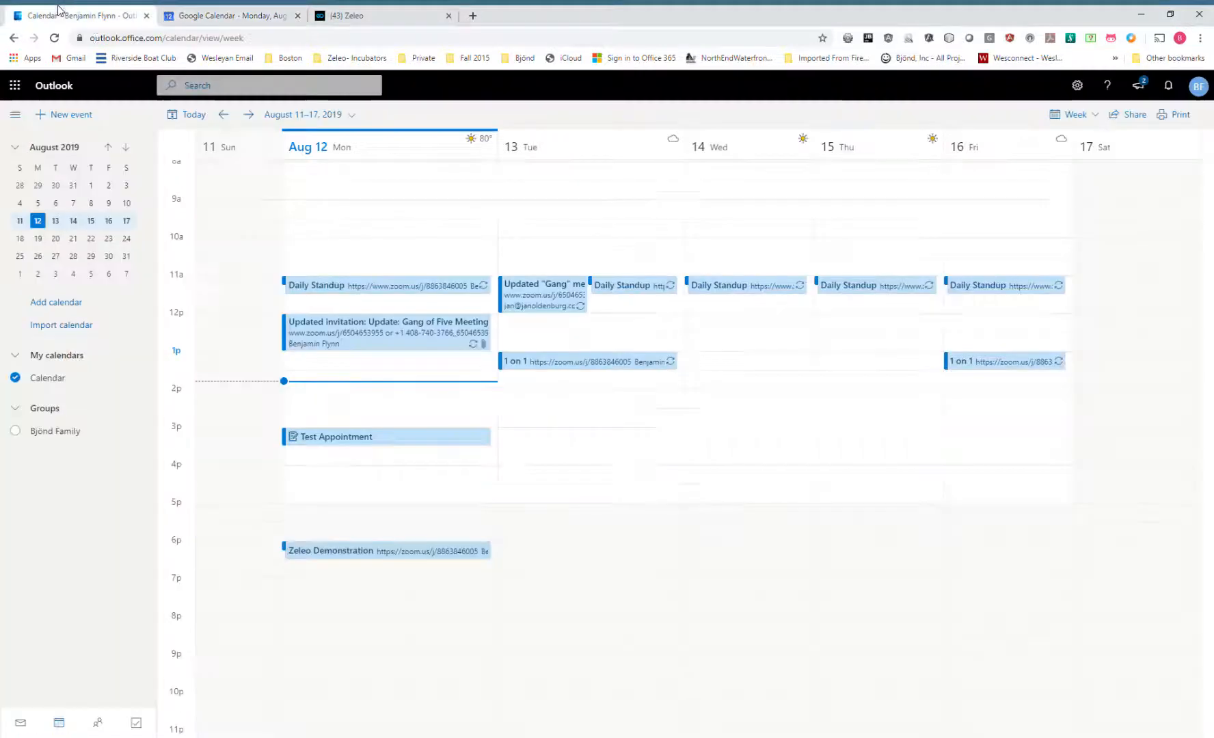
pyautogui.click(340, 443)
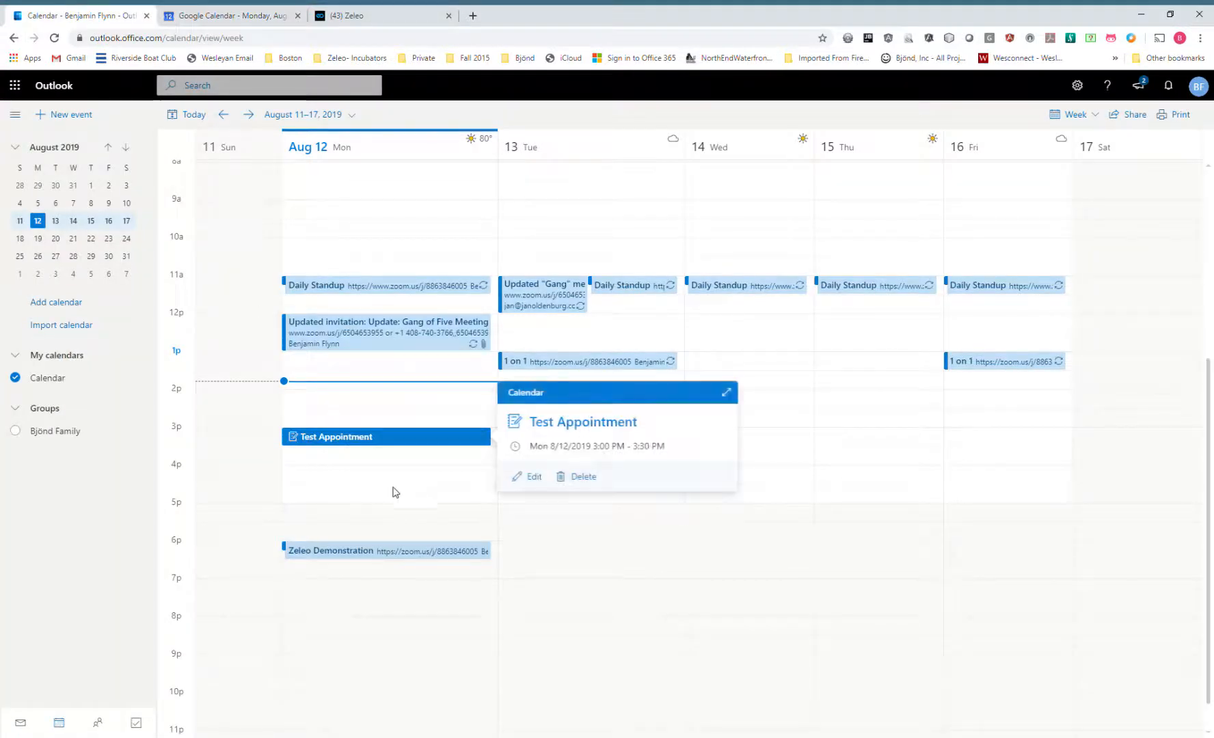
pyautogui.click(546, 477)
pyautogui.moveTo(441, 498); pyautogui.dragTo(301, 487)
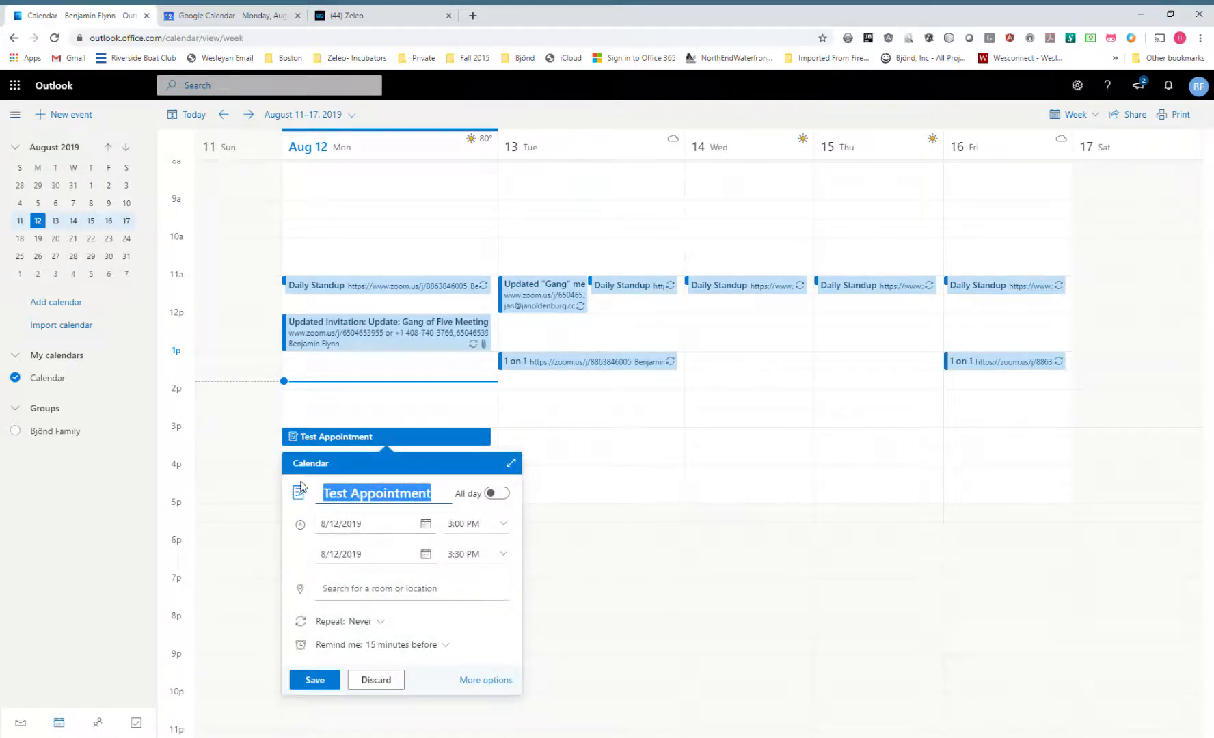
pyautogui.write('New Name')
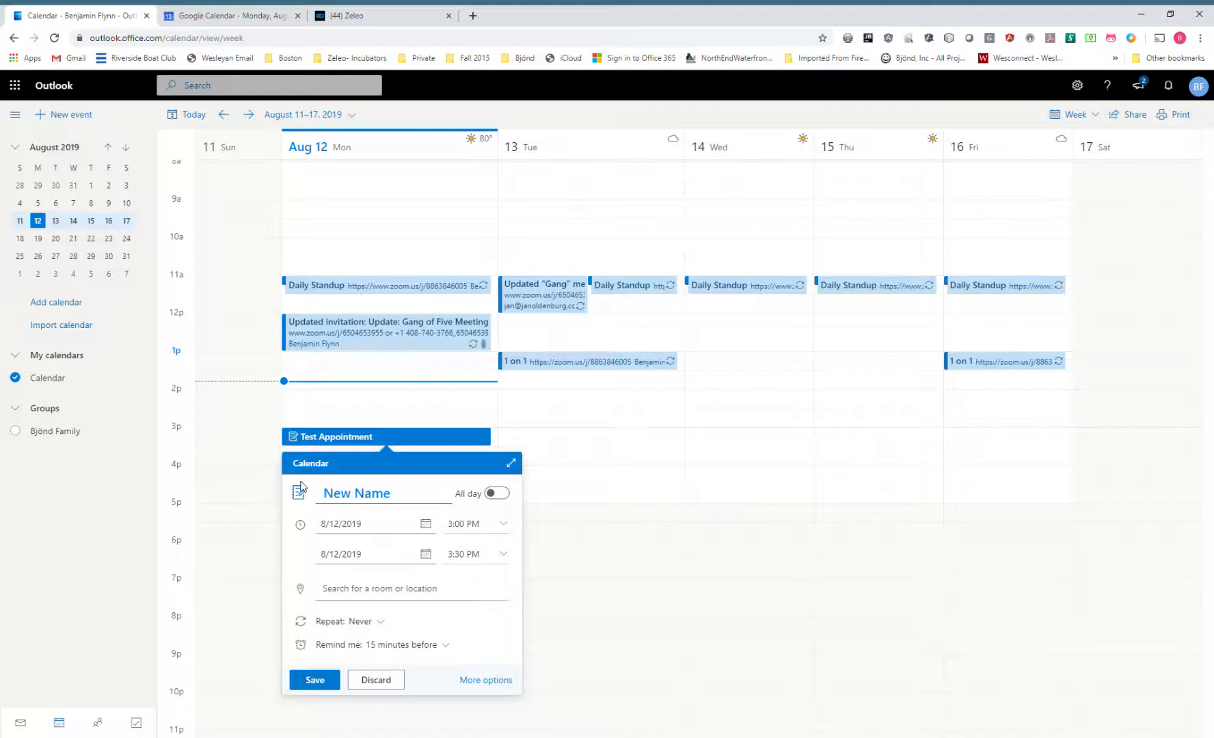
pyautogui.click(318, 681)
pyautogui.click(223, 15)
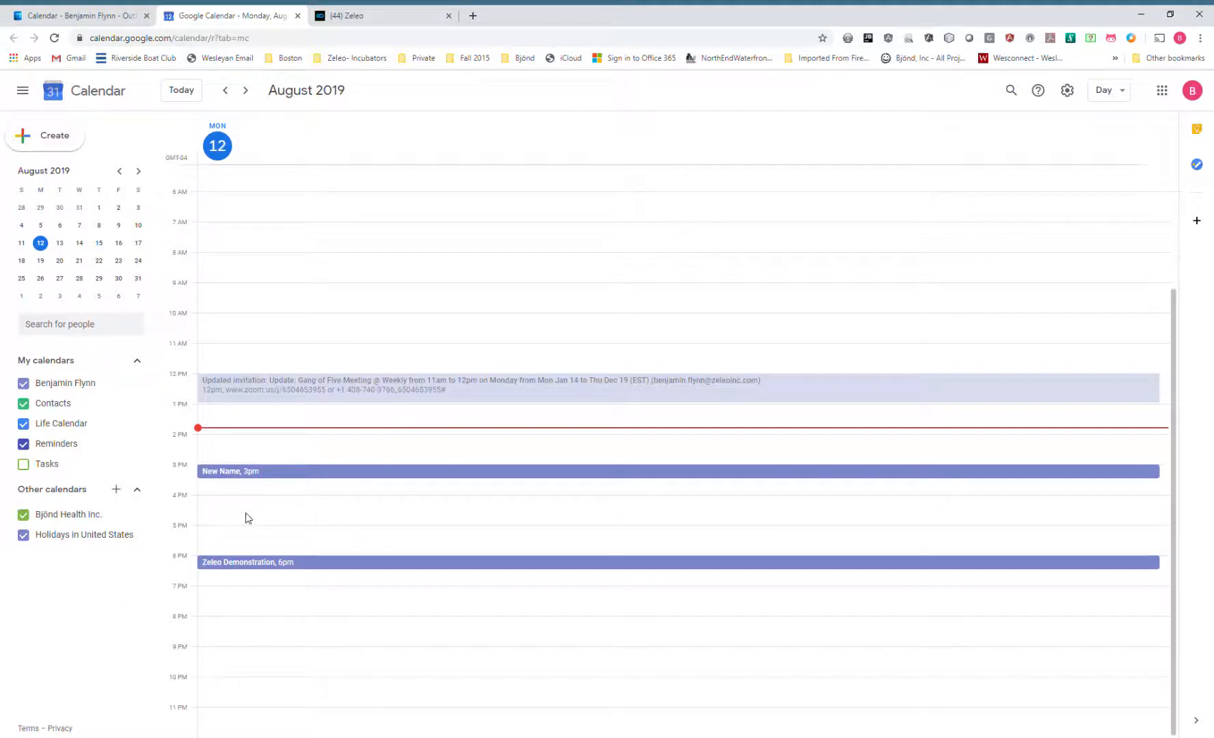
# Delete the "New Name" event from the Outlook calendar and check Google Calendar for the deletion.
pyautogui.click(76, 15)
pyautogui.click(361, 438)
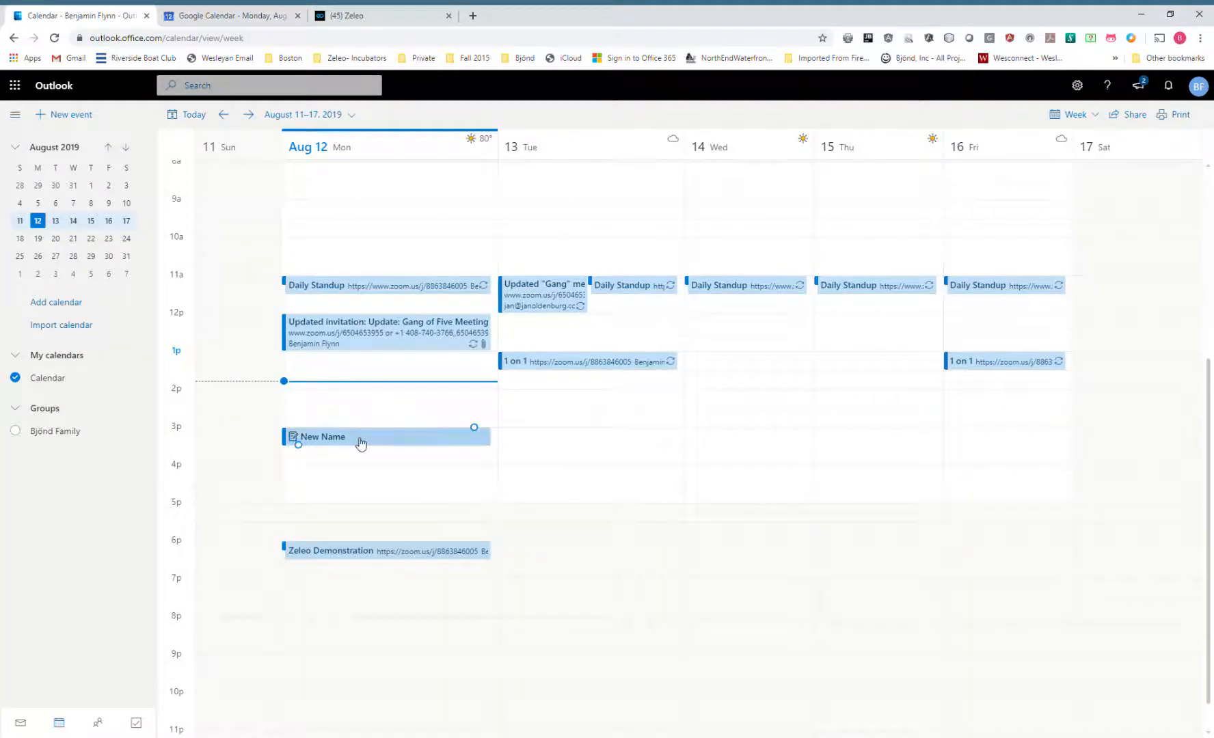
pyautogui.click(579, 477)
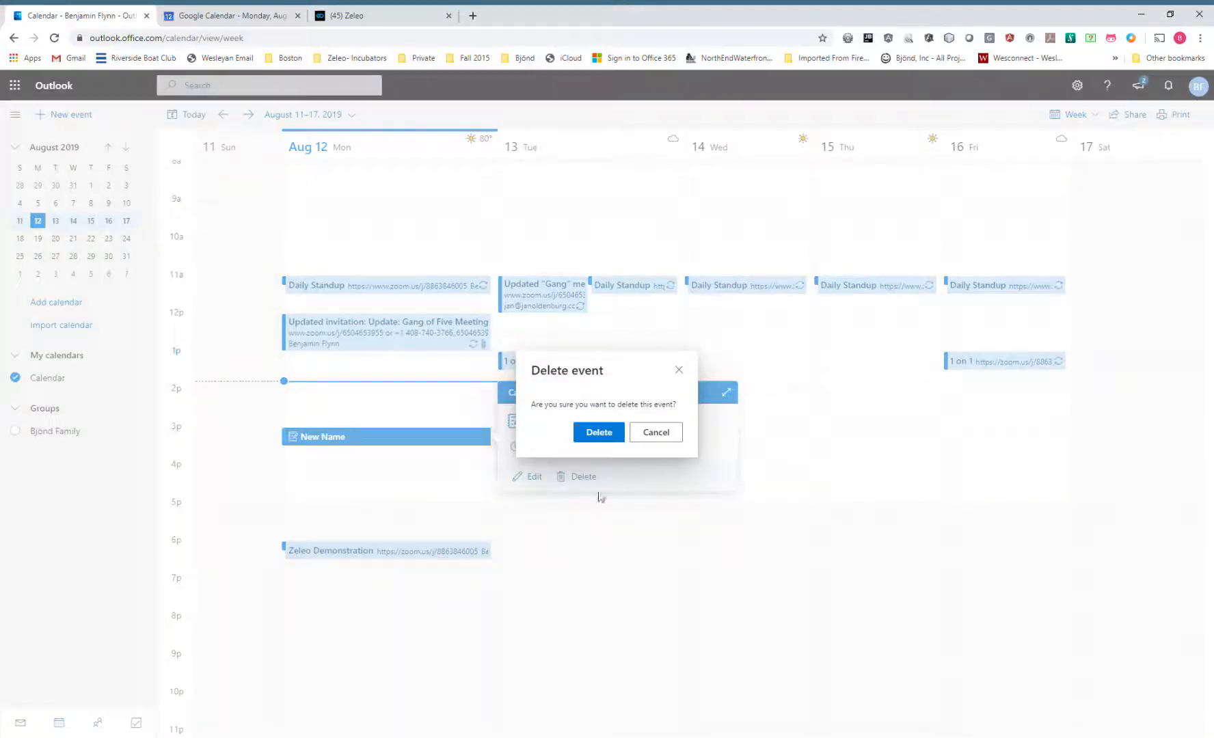
pyautogui.click(599, 432)
pyautogui.click(226, 15)
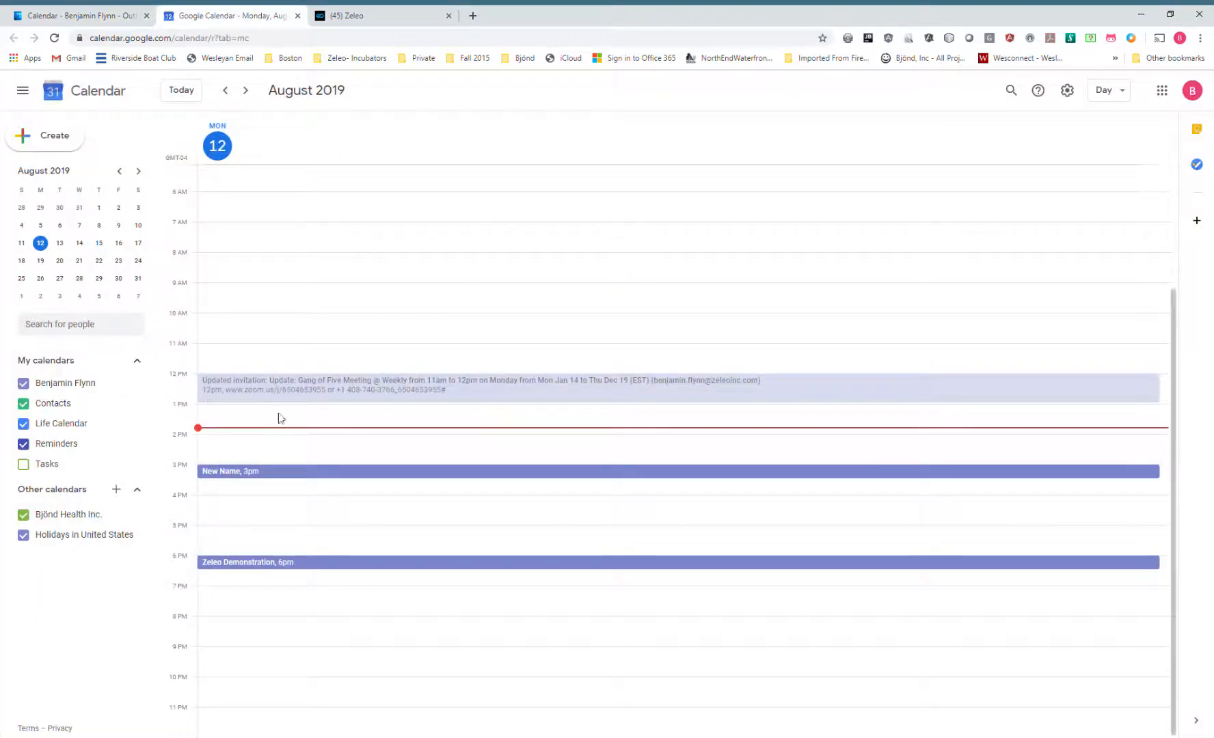